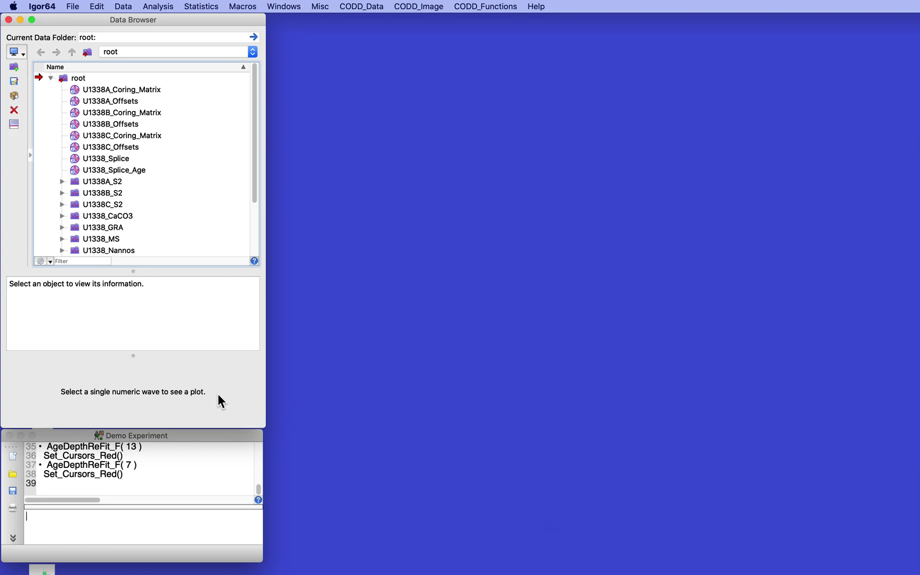
# Step: Run AgeDataSelection for site U1338 and choose U1338_Nannos as the folder with the age and depth waves for fitting
pyautogui.scroll(-3, 138, 146)
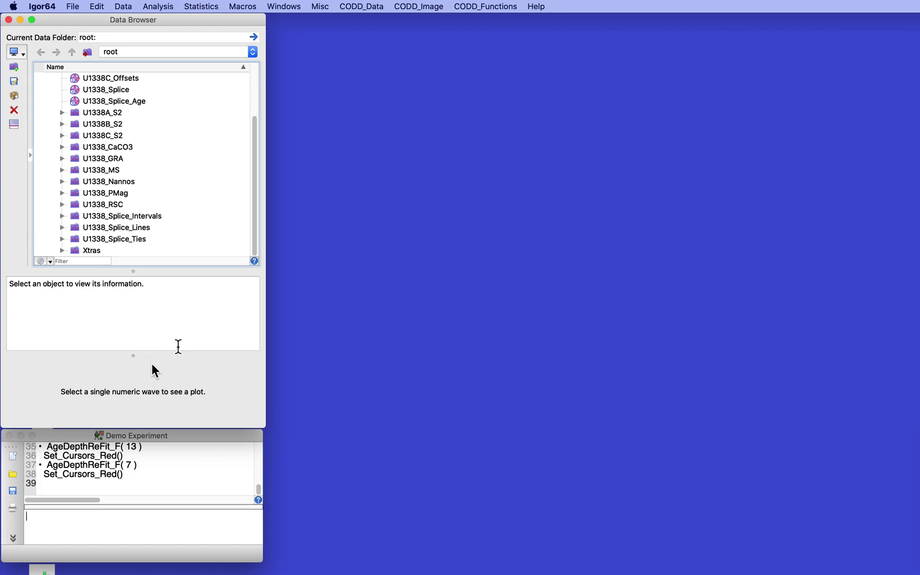
pyautogui.click(365, 6)
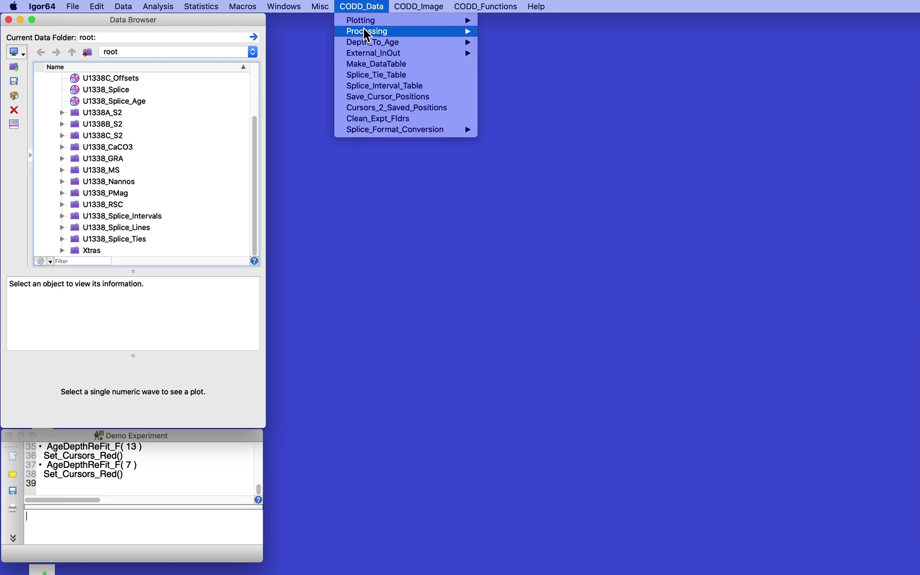
pyautogui.moveTo(367, 43)
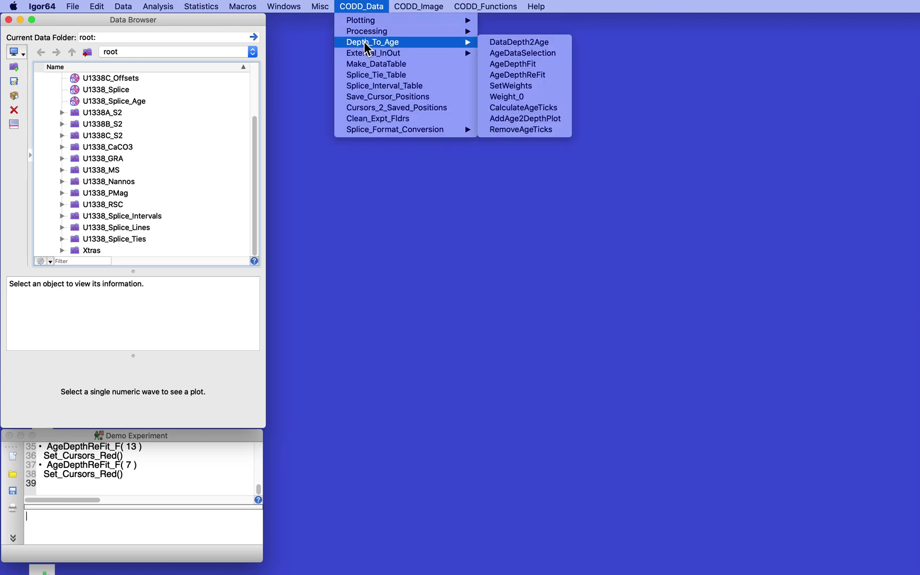
pyautogui.click(552, 56)
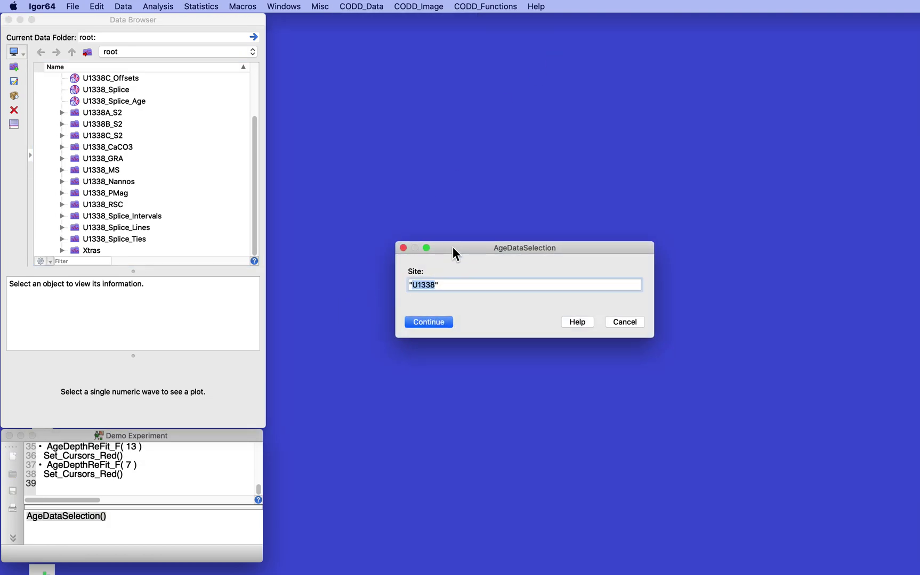
pyautogui.click(429, 322)
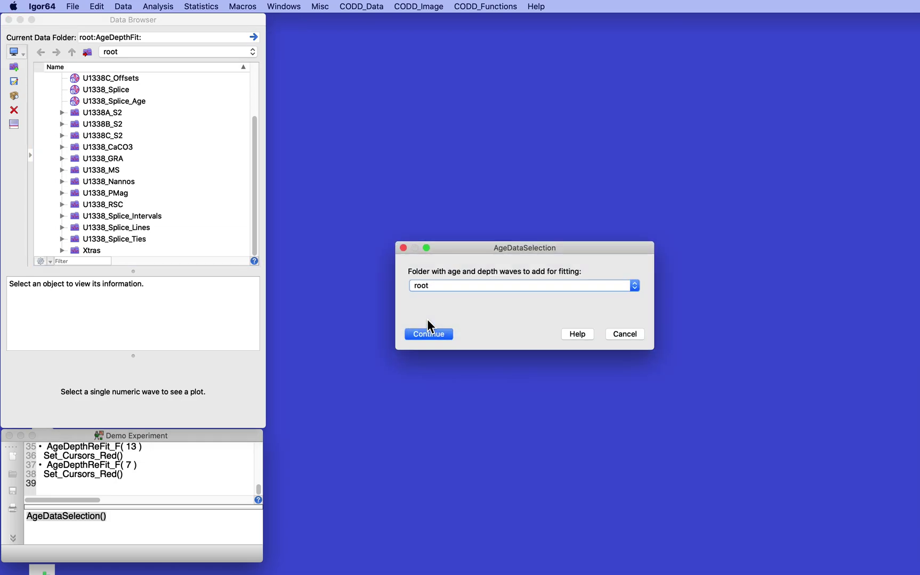
pyautogui.click(436, 286)
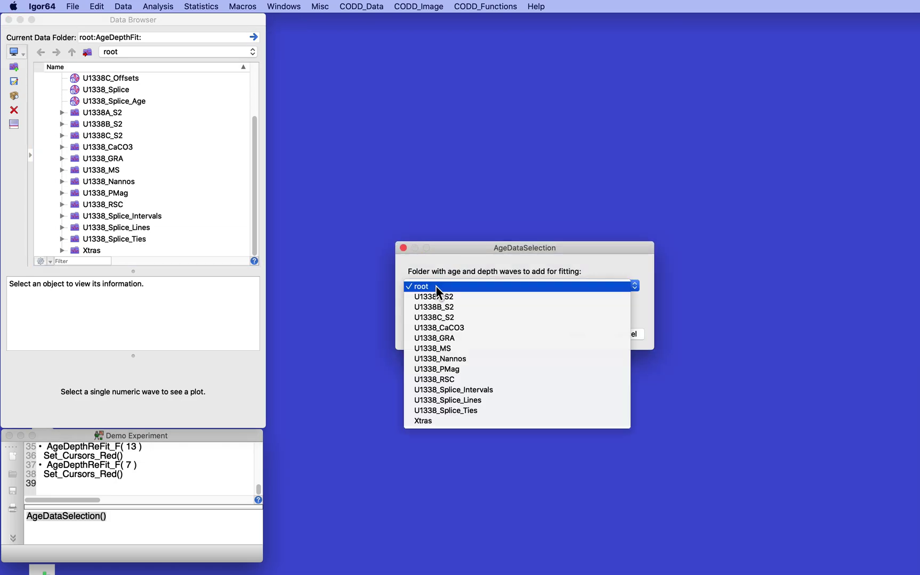
pyautogui.click(441, 359)
pyautogui.click(424, 334)
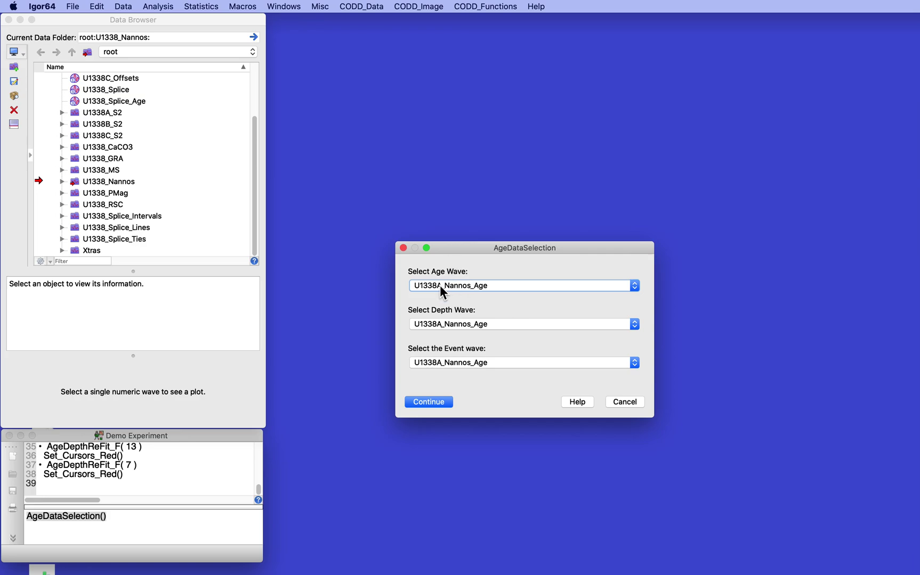
# Step: Add the hole A nannofossil data using U1338A_Nannos_Age, depth wave U1338A_Nannos_Middle_CCSF and event wave U1338A_Nannos_Species
pyautogui.click(455, 328)
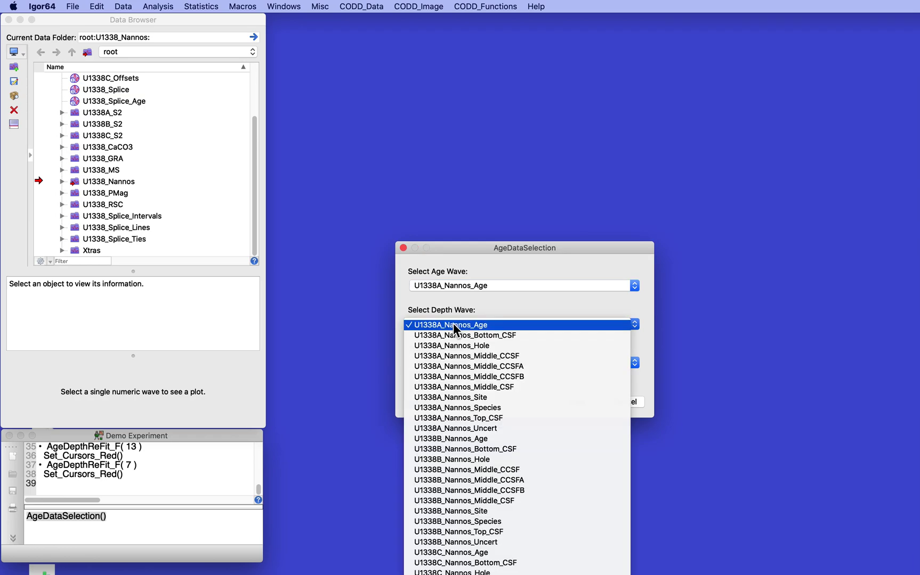
pyautogui.click(460, 357)
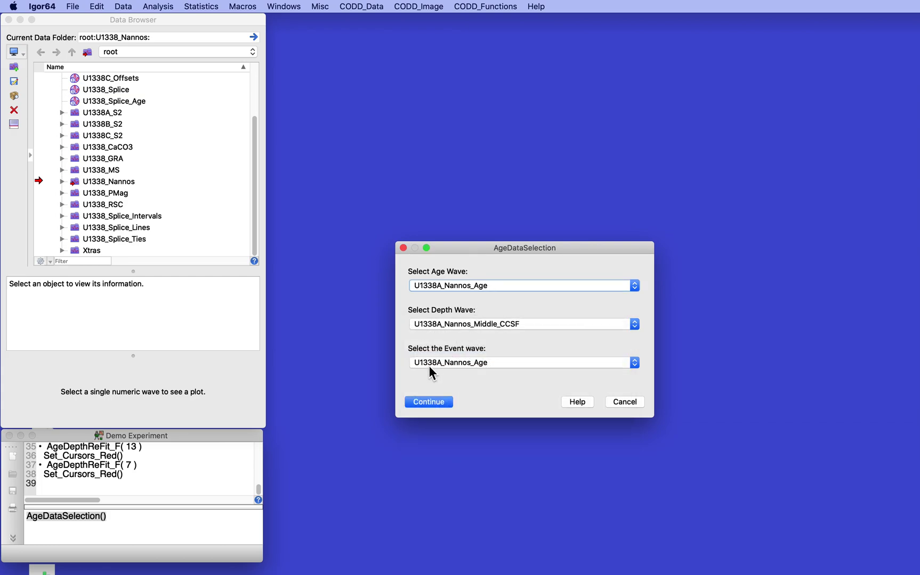
pyautogui.click(471, 362)
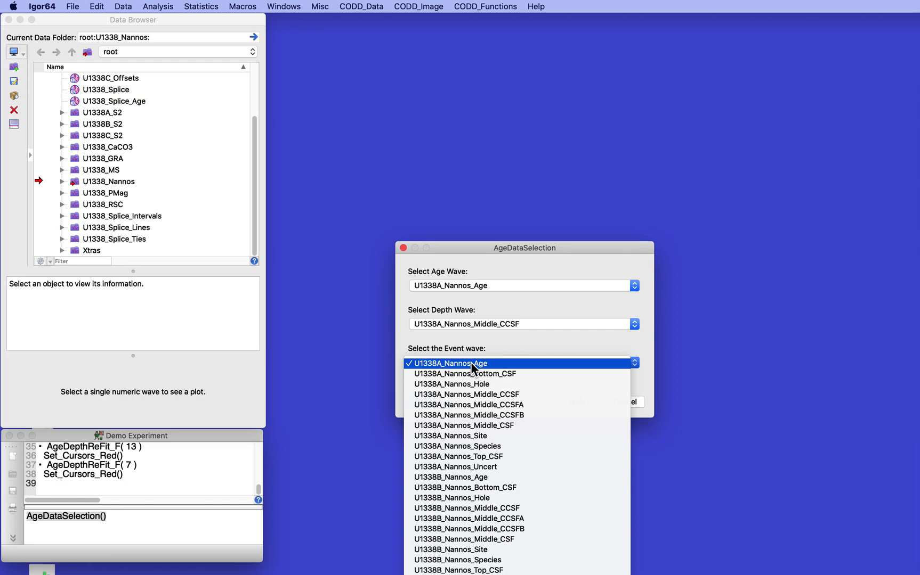
pyautogui.click(467, 445)
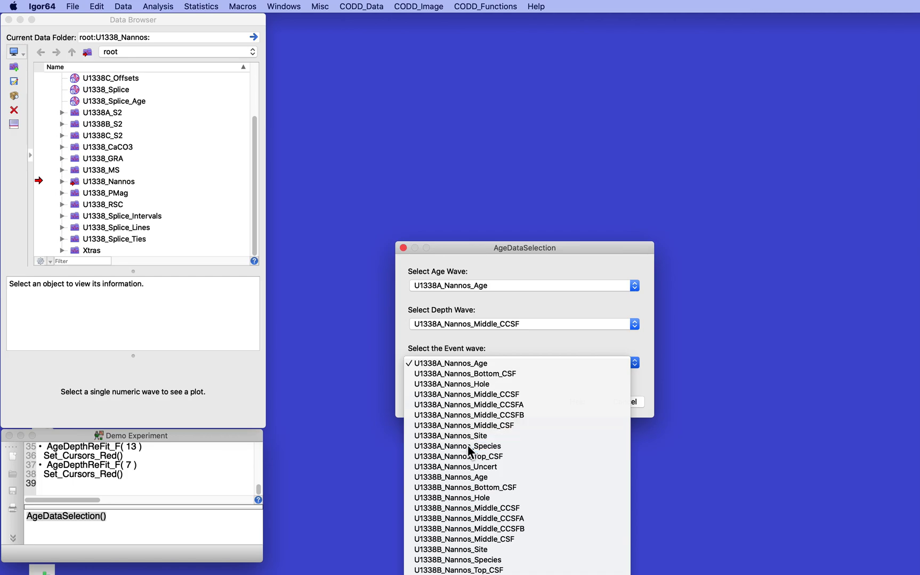
pyautogui.click(427, 401)
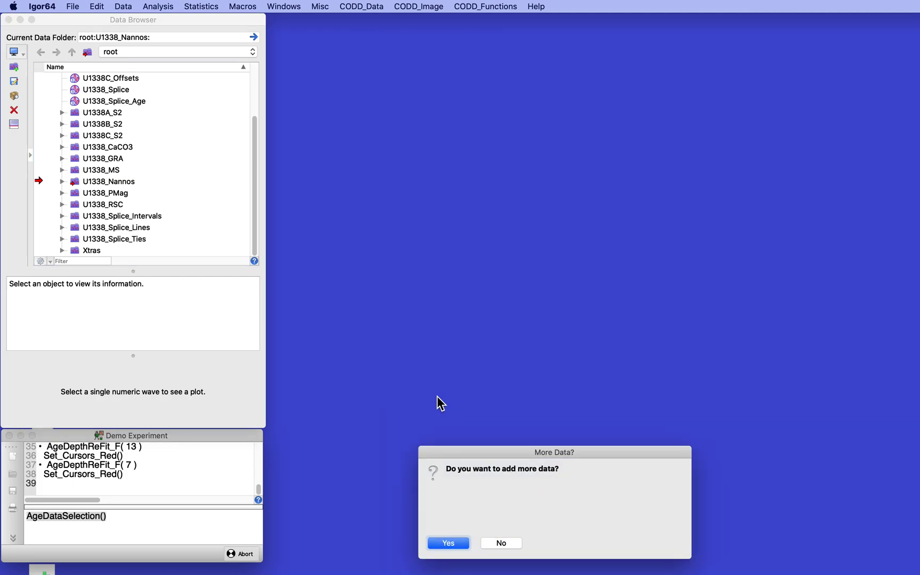
# Step: Add more data from U1338_Nannos using age wave U1338B_Nannos_Age, depth wave U1338B_Nannos_Middle_CCSF and event wave U1338B_Nannos_Species
pyautogui.click(449, 545)
pyautogui.click(429, 334)
pyautogui.click(434, 287)
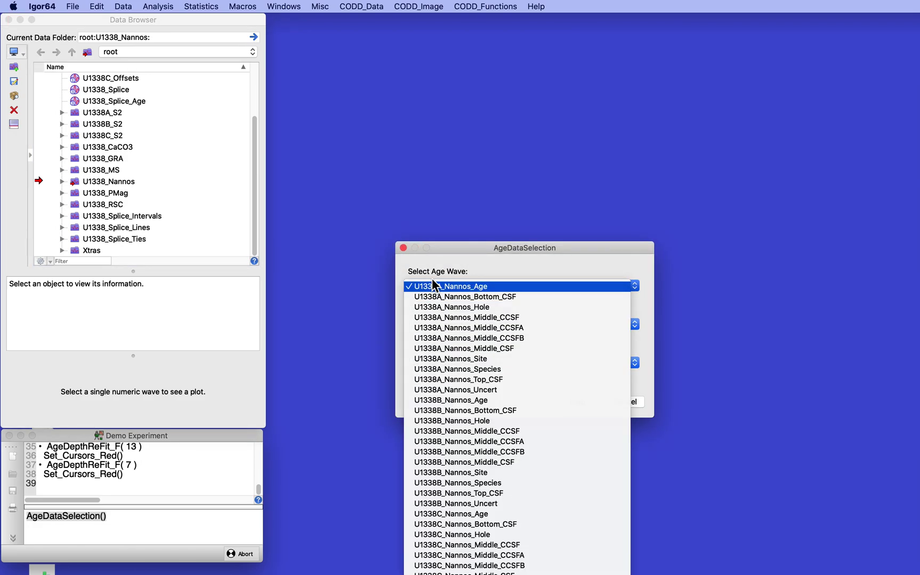
pyautogui.click(451, 403)
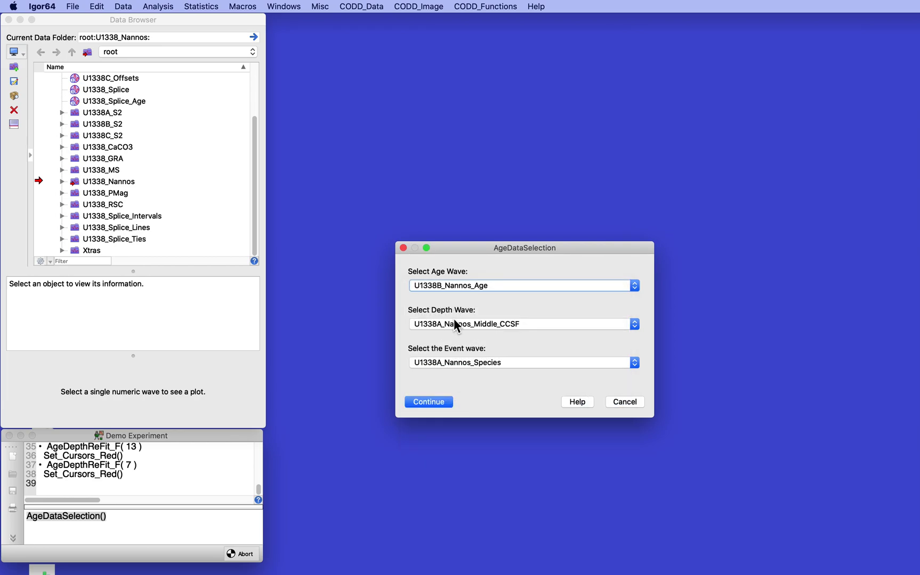
pyautogui.click(455, 324)
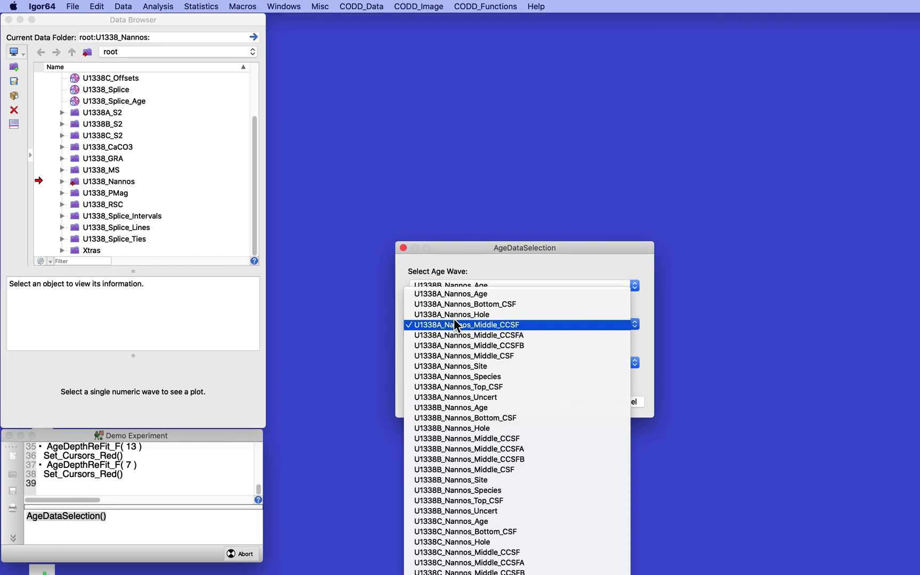
pyautogui.click(470, 439)
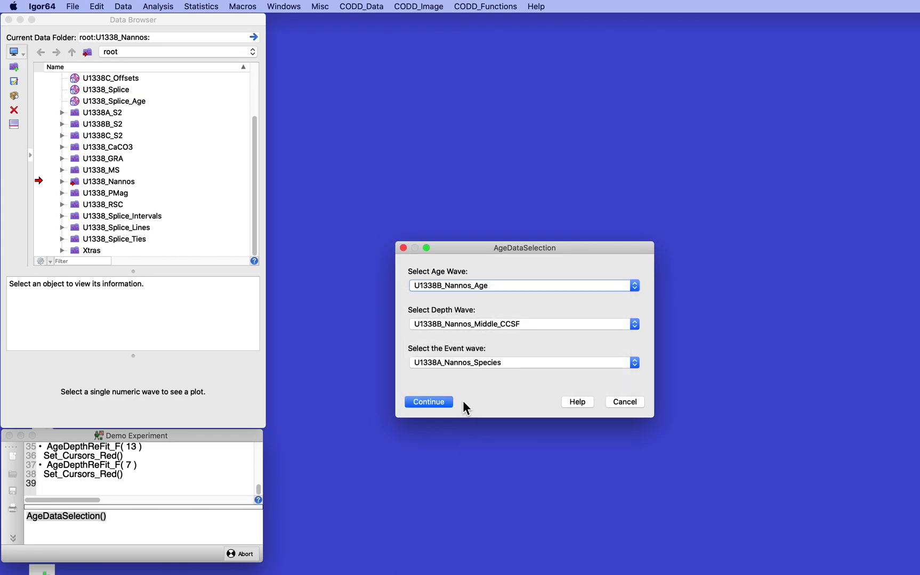
pyautogui.click(459, 362)
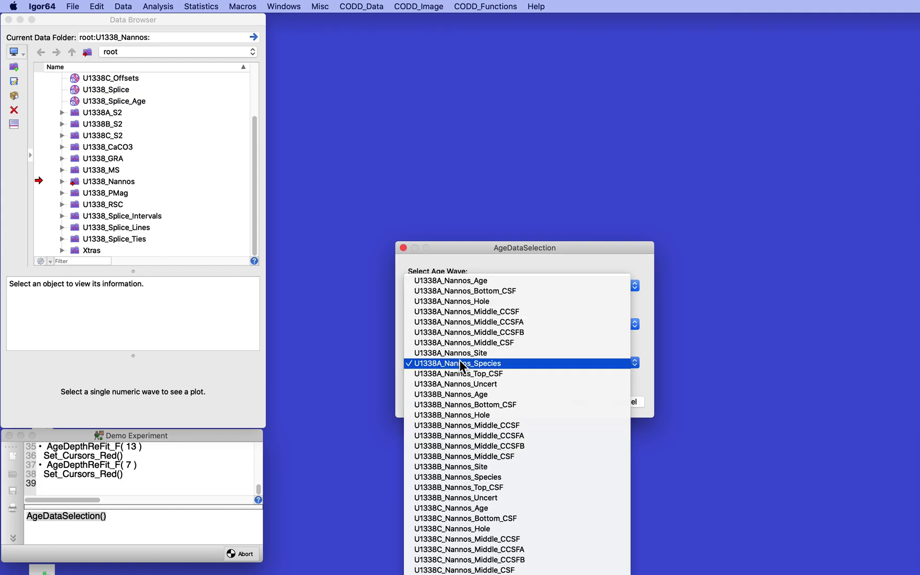
pyautogui.click(459, 478)
pyautogui.click(422, 400)
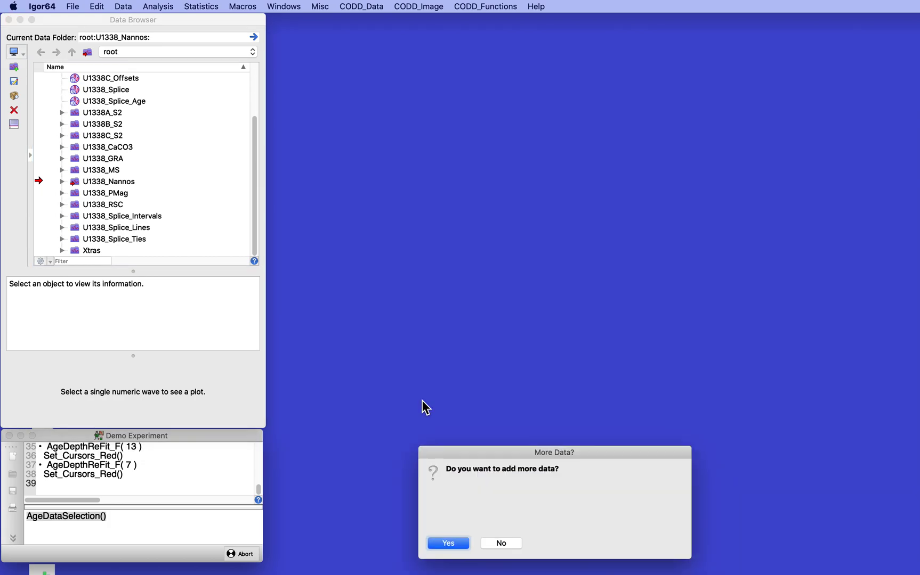
# Step: Add the hole C data from U1338_Nannos using age wave U1338C_Nannos_Age, depth wave U1338C_Nannos_Middle_CCSF and event wave U1338C_Nannos_Species
pyautogui.click(448, 543)
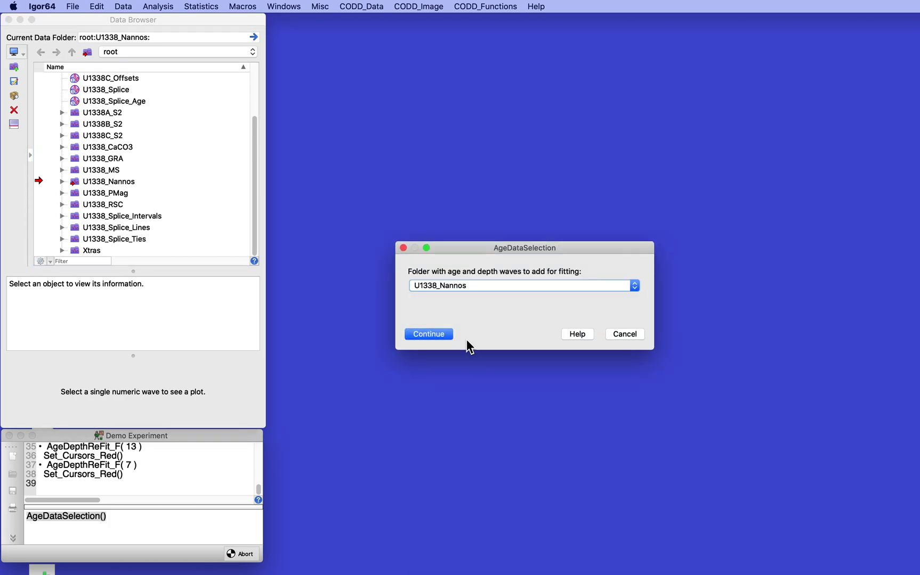
pyautogui.click(428, 291)
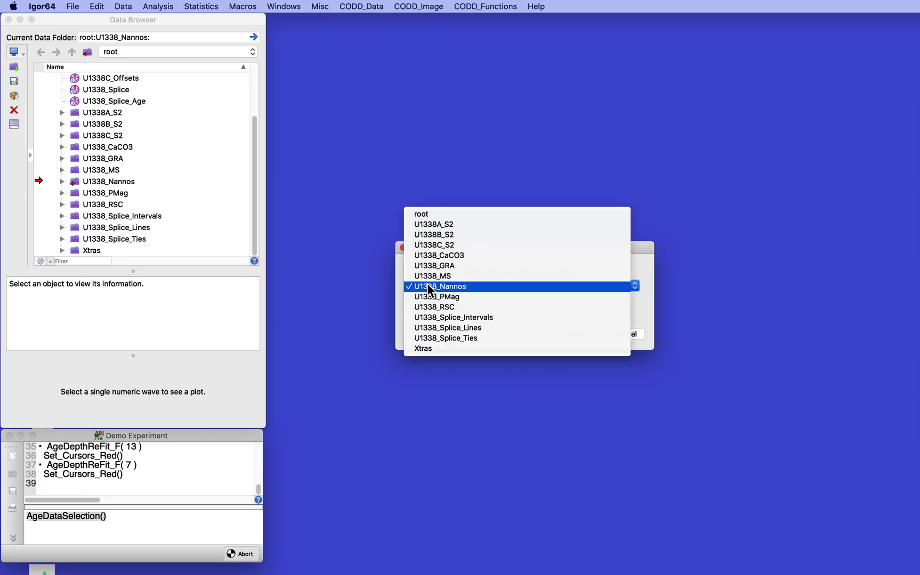
pyautogui.click(430, 290)
pyautogui.click(424, 332)
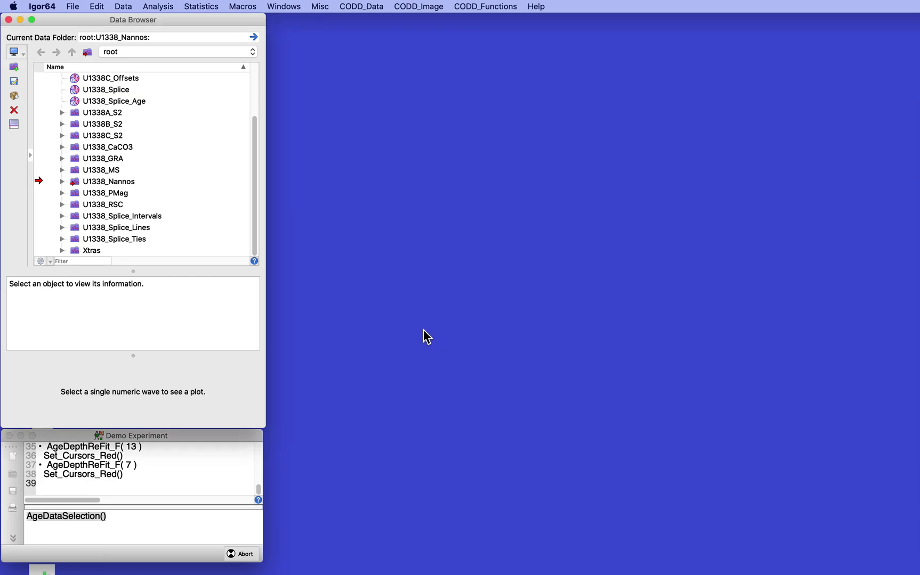
pyautogui.click(461, 285)
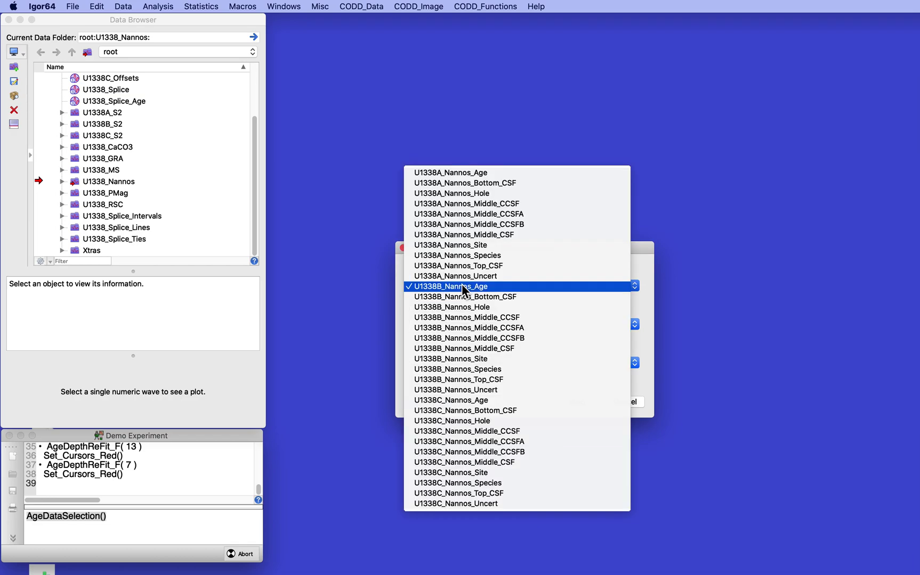
pyautogui.click(463, 401)
pyautogui.click(469, 325)
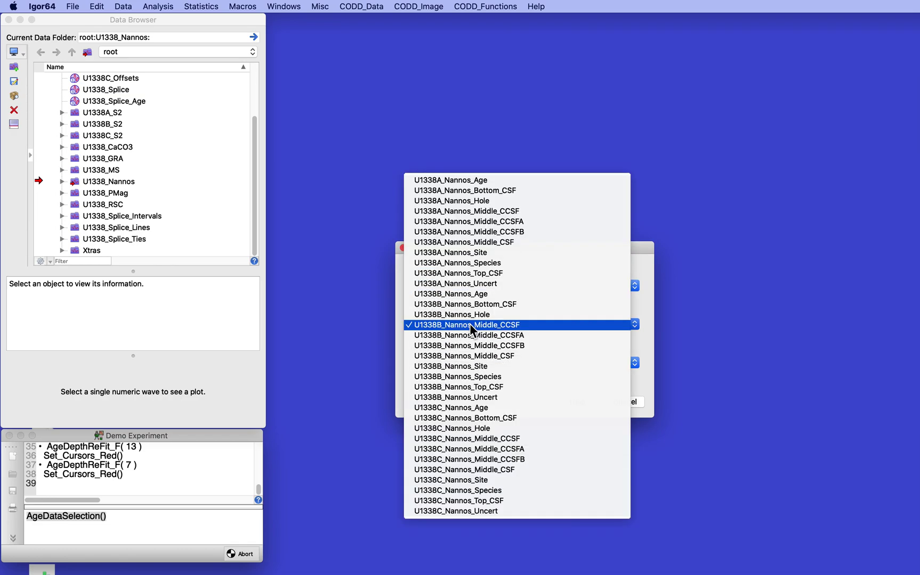
pyautogui.click(466, 439)
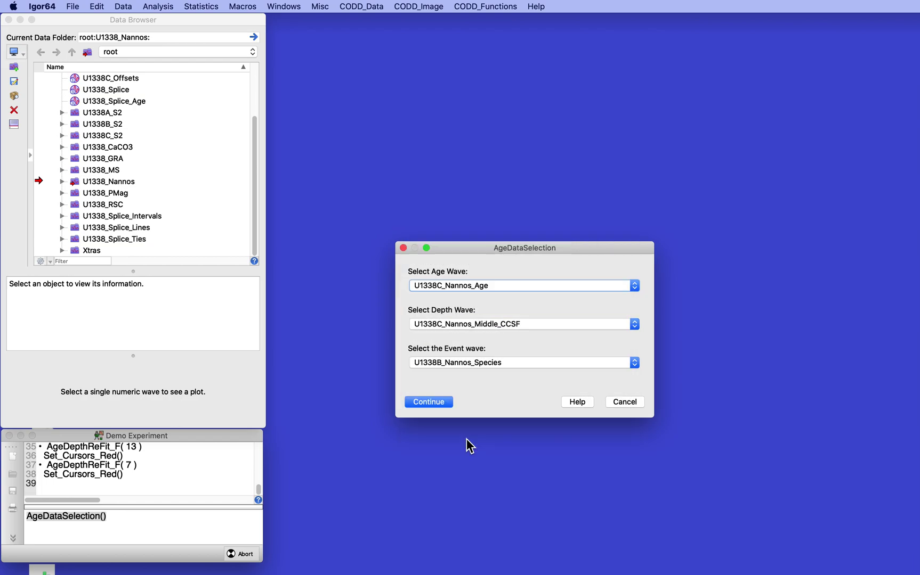
pyautogui.click(462, 364)
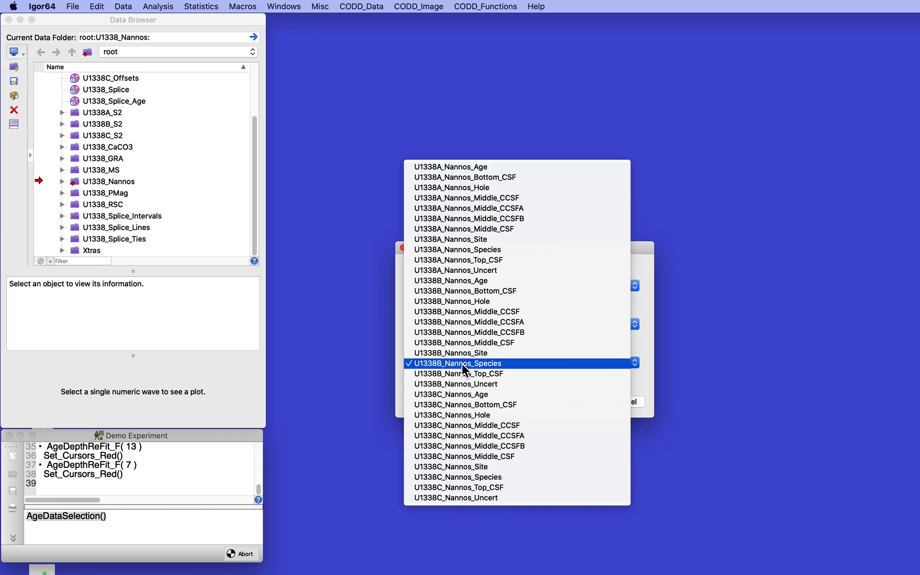
pyautogui.click(472, 477)
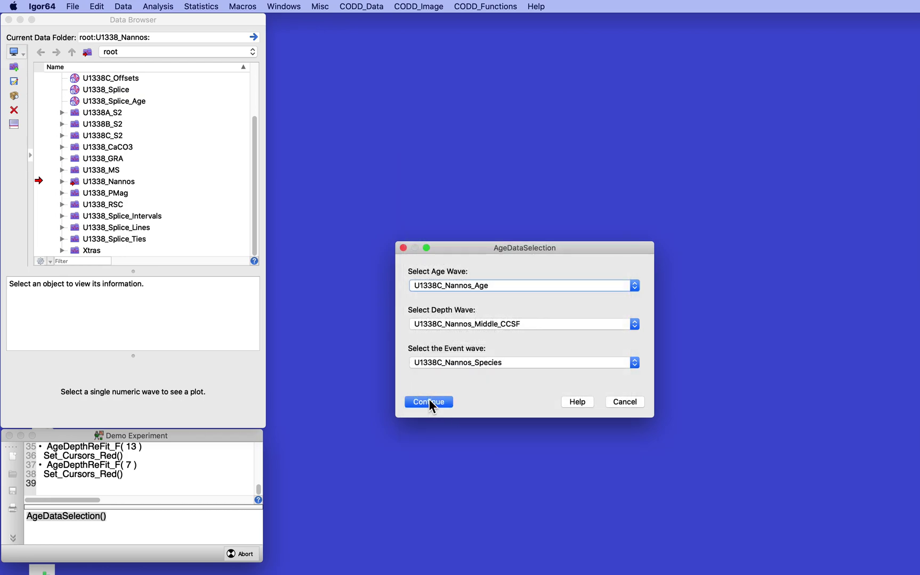
pyautogui.click(429, 402)
# Step: Continue adding data and choose U1338_PMag as the folder with the age and depth waves
pyautogui.click(448, 543)
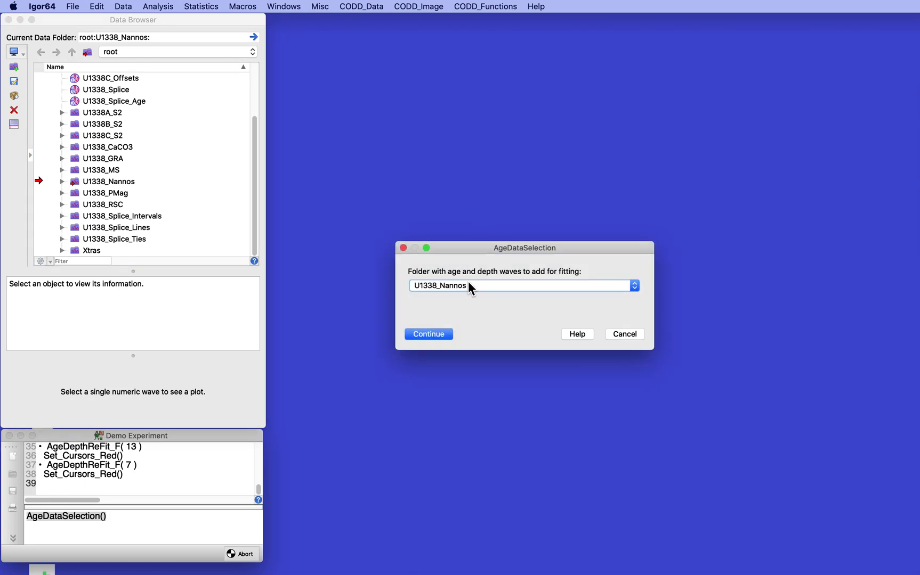
pyautogui.click(467, 285)
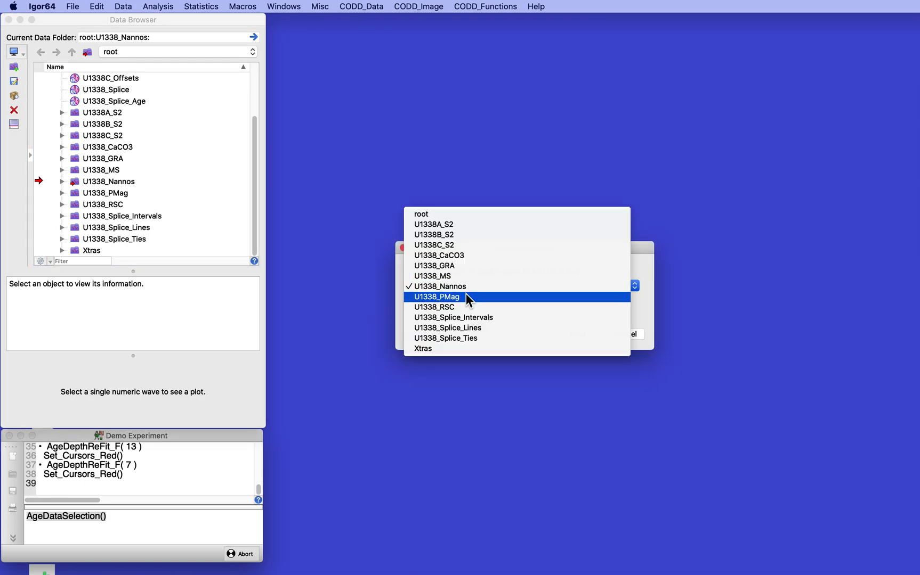
pyautogui.click(466, 297)
pyautogui.click(426, 329)
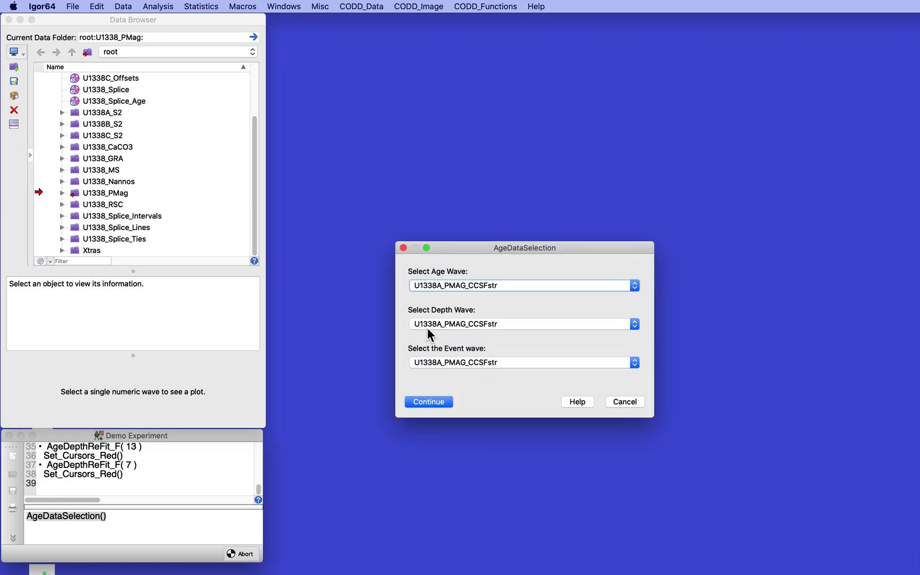
# Step: Add the hole A paleomagnetic data using age wave U1338A_PMag_Age, depth wave U1338A_PMag_CCSF and event wave U1338A_PMag_Reversal
pyautogui.click(443, 289)
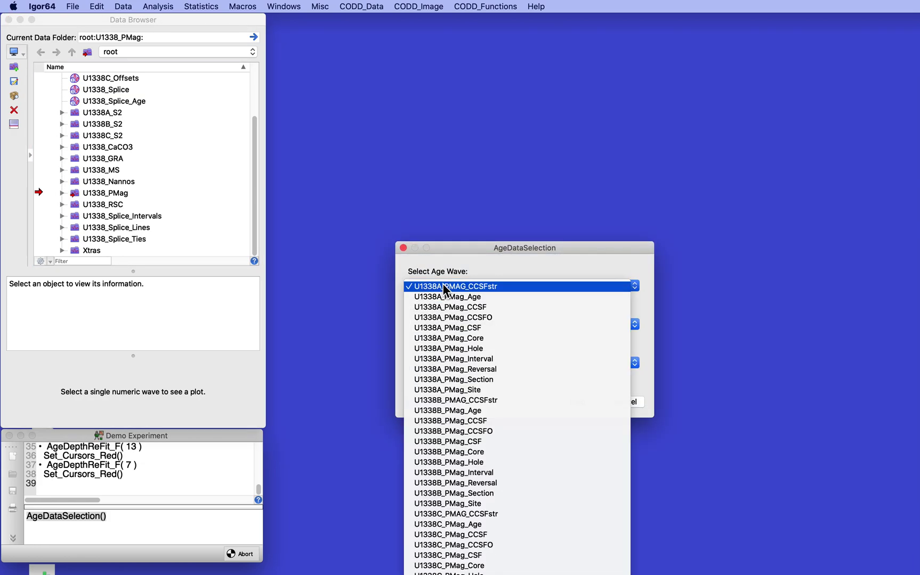
pyautogui.click(449, 297)
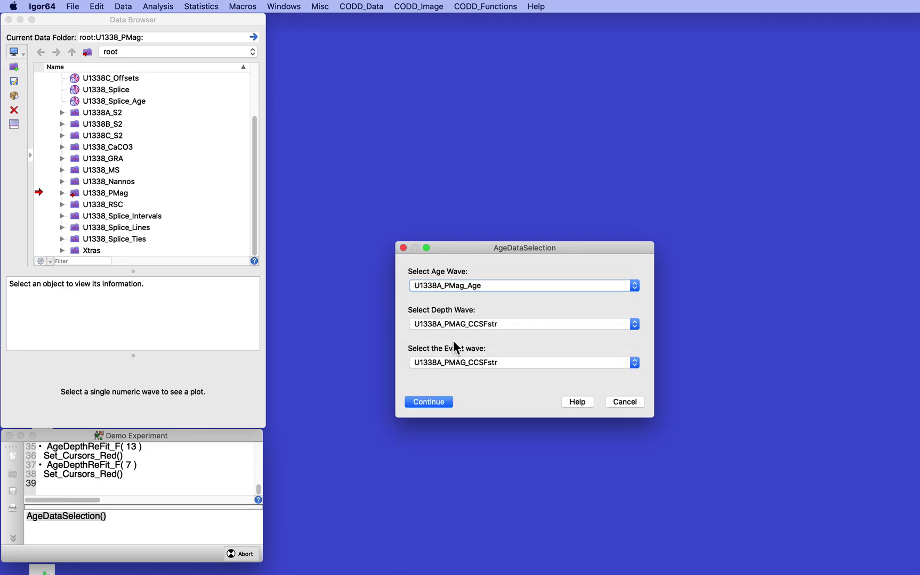
pyautogui.click(454, 326)
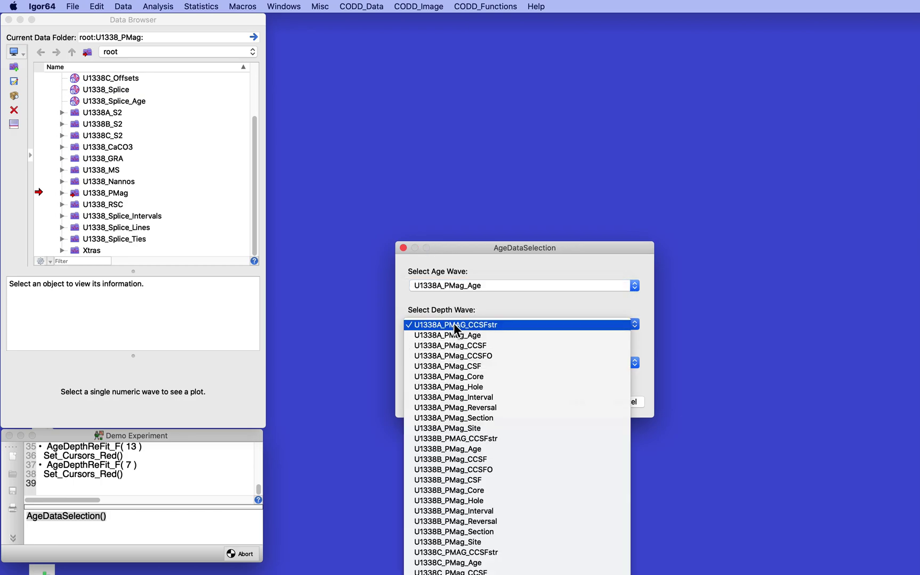
pyautogui.click(455, 346)
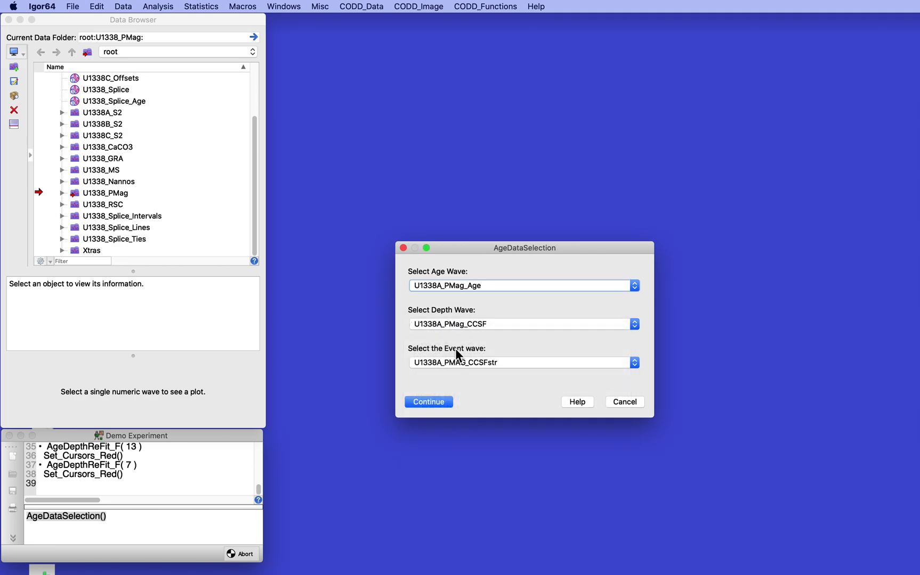
pyautogui.click(455, 362)
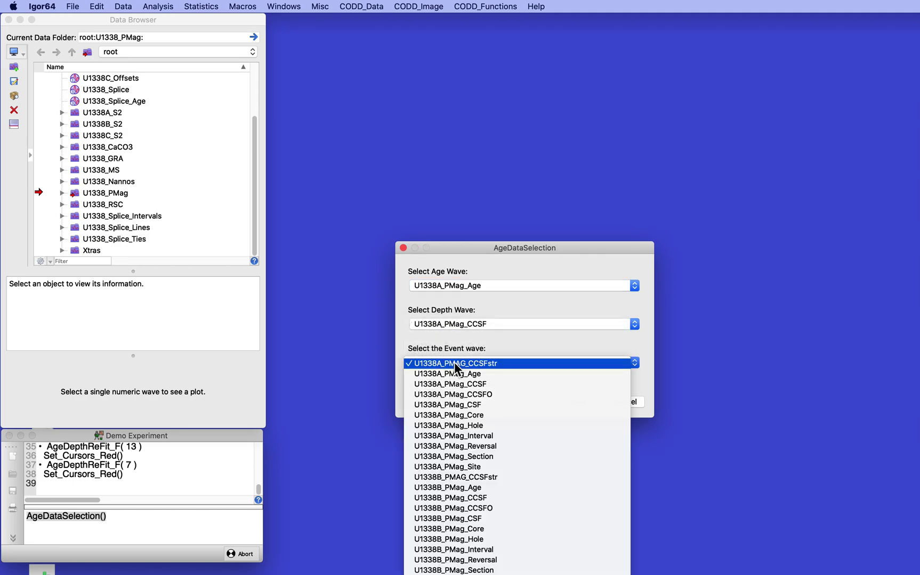
pyautogui.click(451, 446)
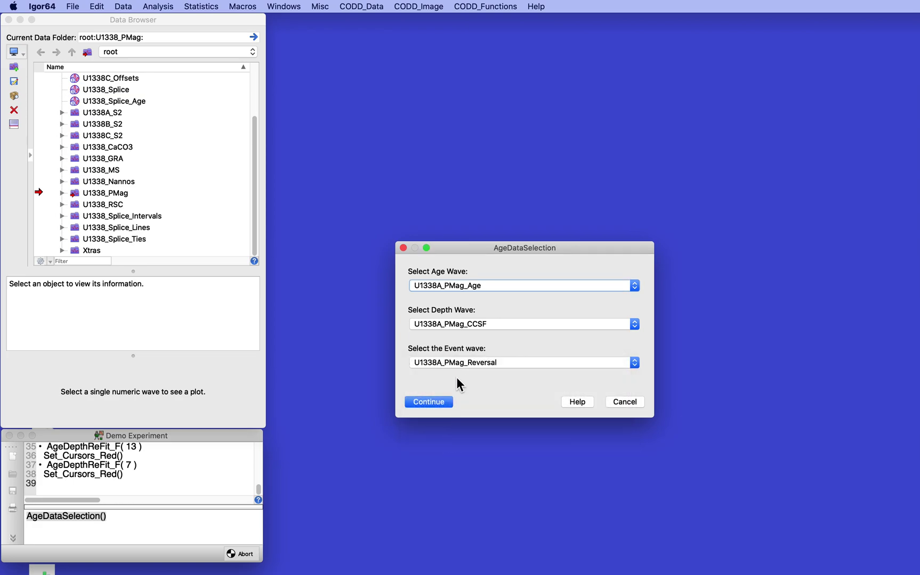
pyautogui.click(429, 403)
# Step: Add more data from U1338_PMag using age wave U1338B_PMag_Age, depth wave U1338B_PMag_CCSF and event wave U1338B_PMag_Reversal
pyautogui.click(453, 545)
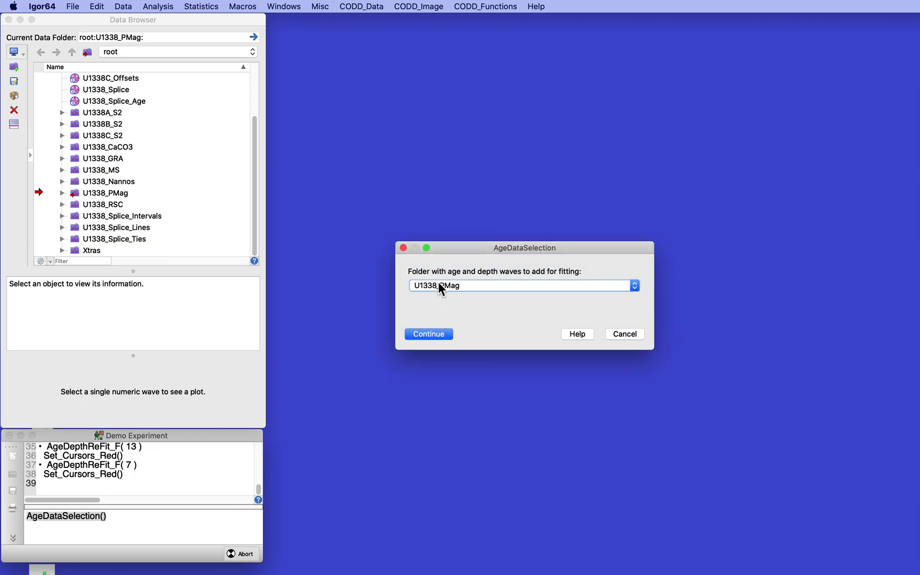
pyautogui.click(434, 336)
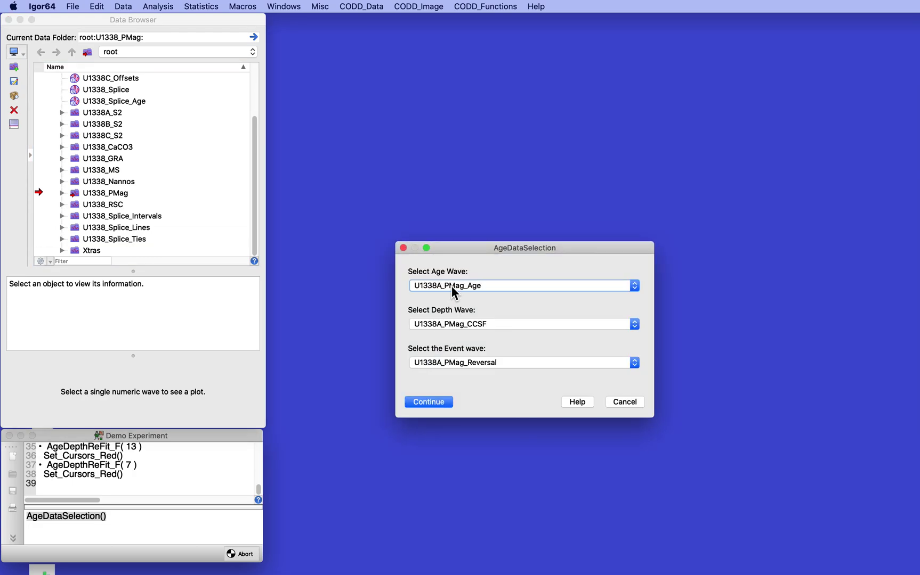
pyautogui.click(452, 287)
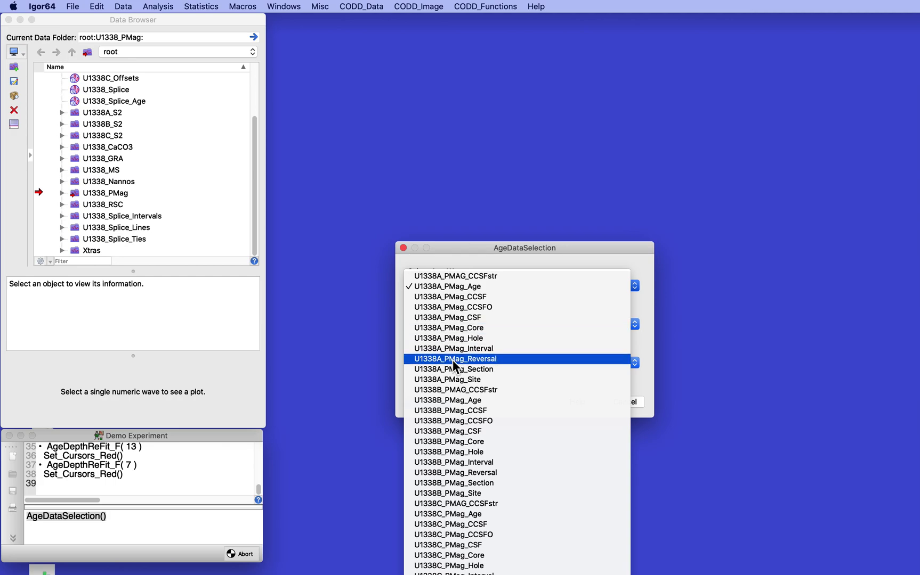
pyautogui.click(451, 399)
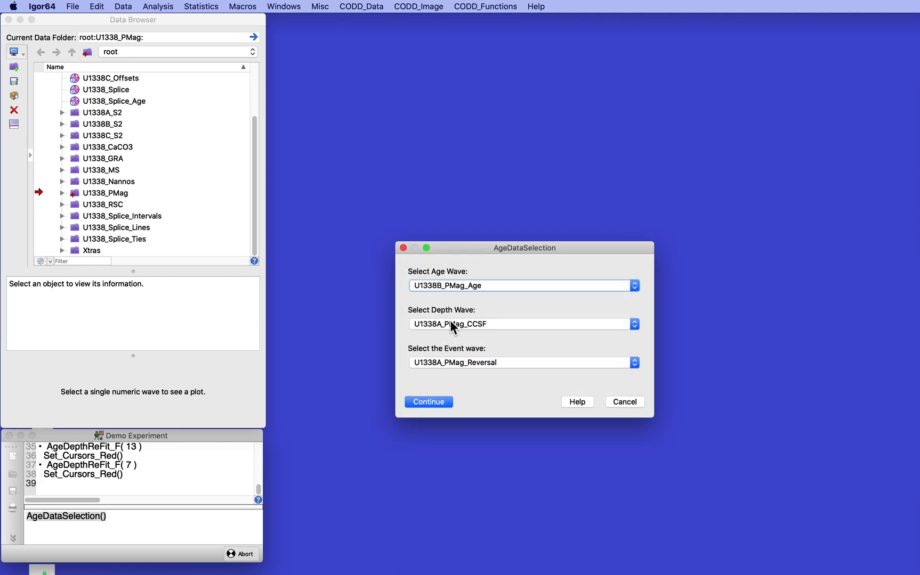
pyautogui.click(451, 323)
pyautogui.click(456, 439)
pyautogui.click(454, 365)
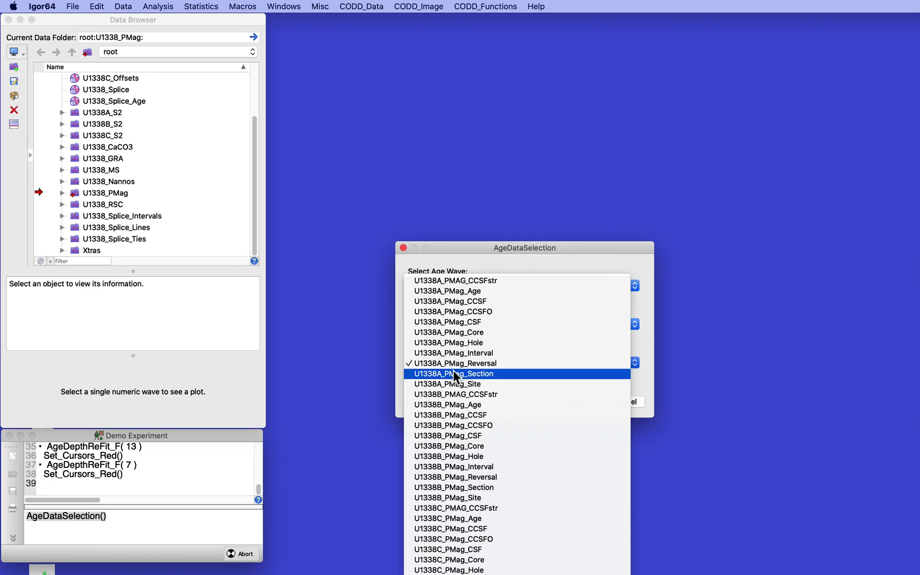
pyautogui.click(457, 478)
pyautogui.click(427, 402)
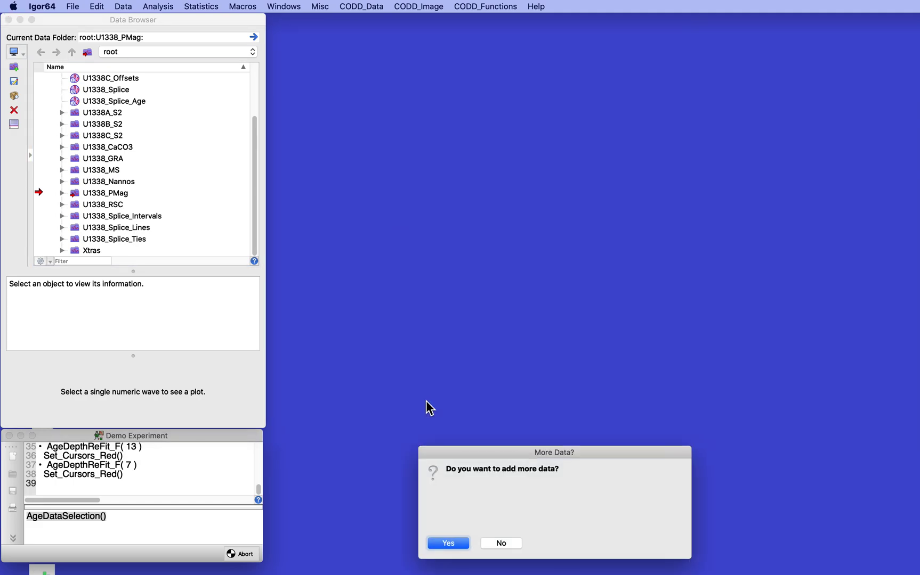
# Step: Add the hole C data from U1338_PMag using U1338C_PMag_Age, depth wave U1338C_PMag_CCSF and event wave U1338C_PMag_Reversal, and finish adding data
pyautogui.click(447, 542)
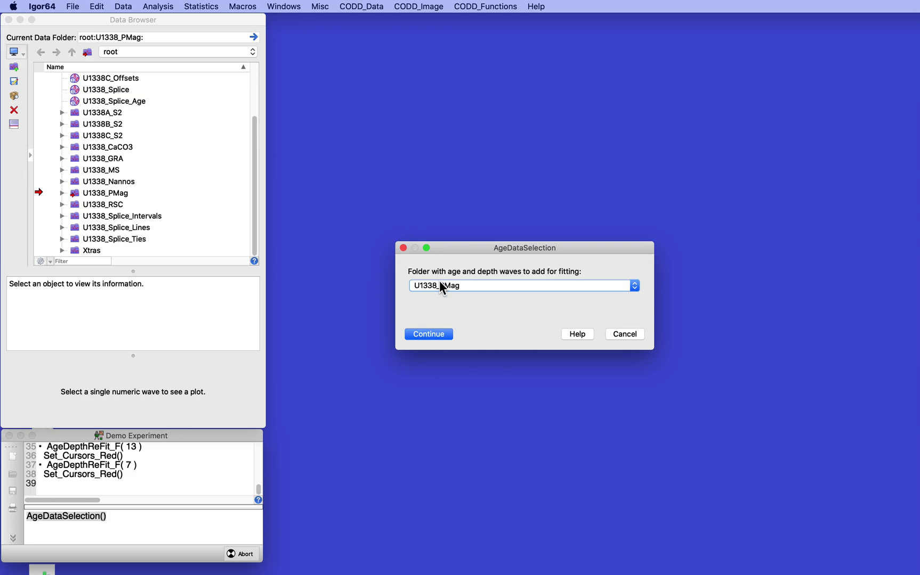
pyautogui.click(434, 332)
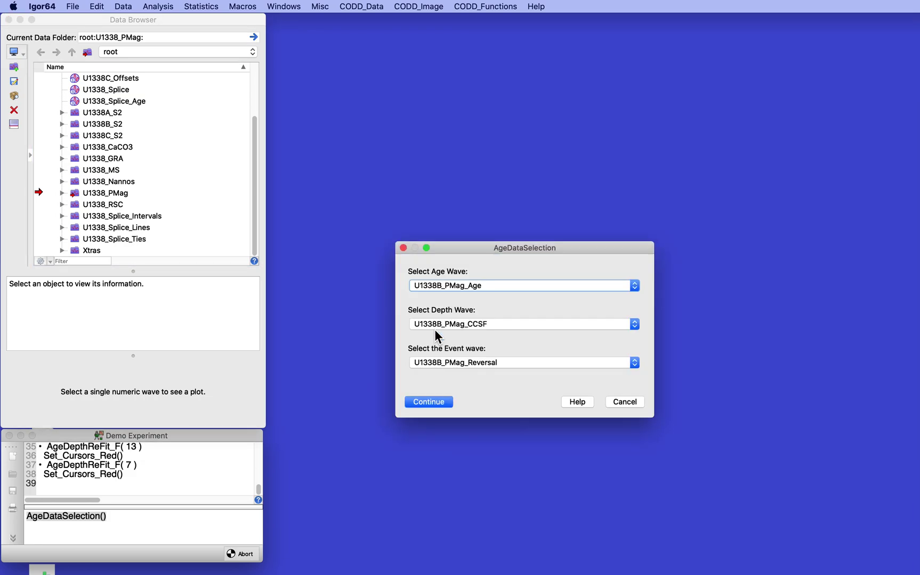
pyautogui.click(441, 285)
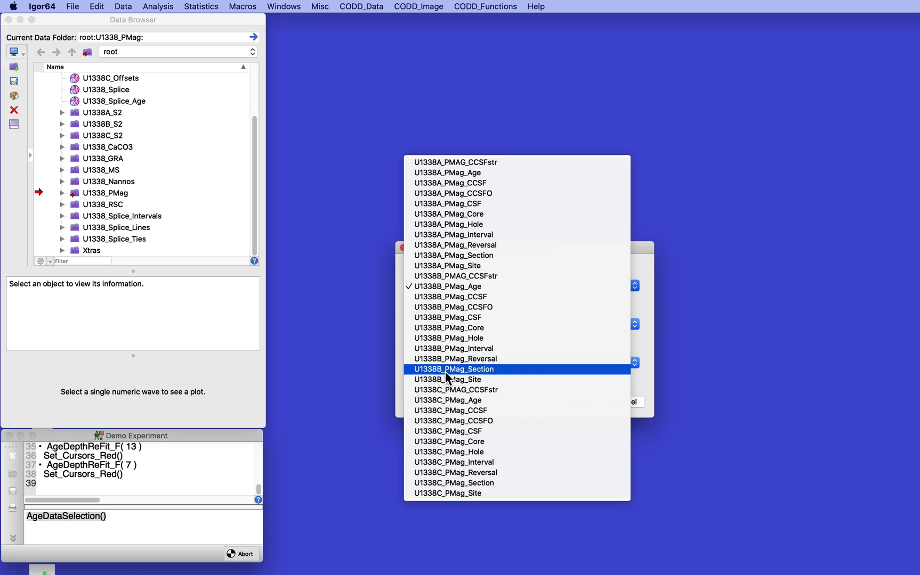
pyautogui.click(446, 400)
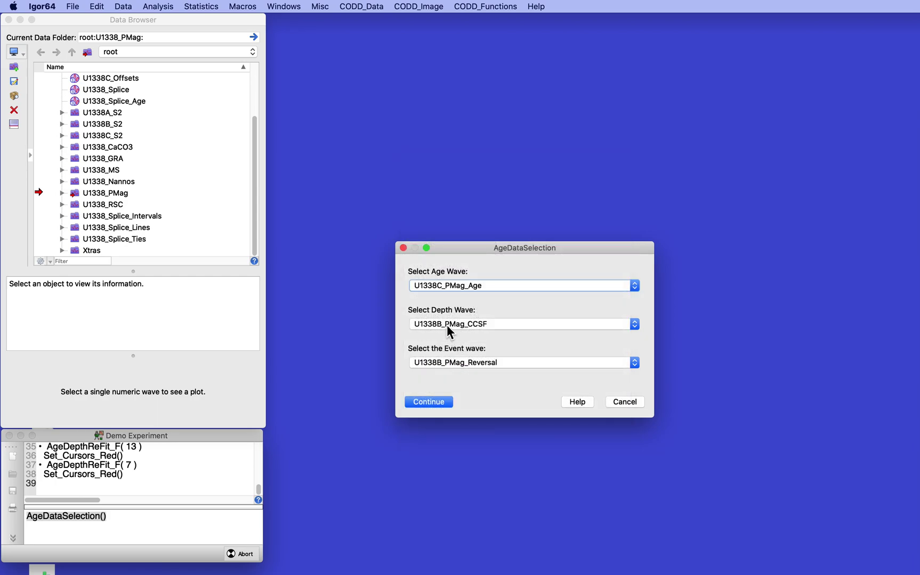
pyautogui.click(447, 324)
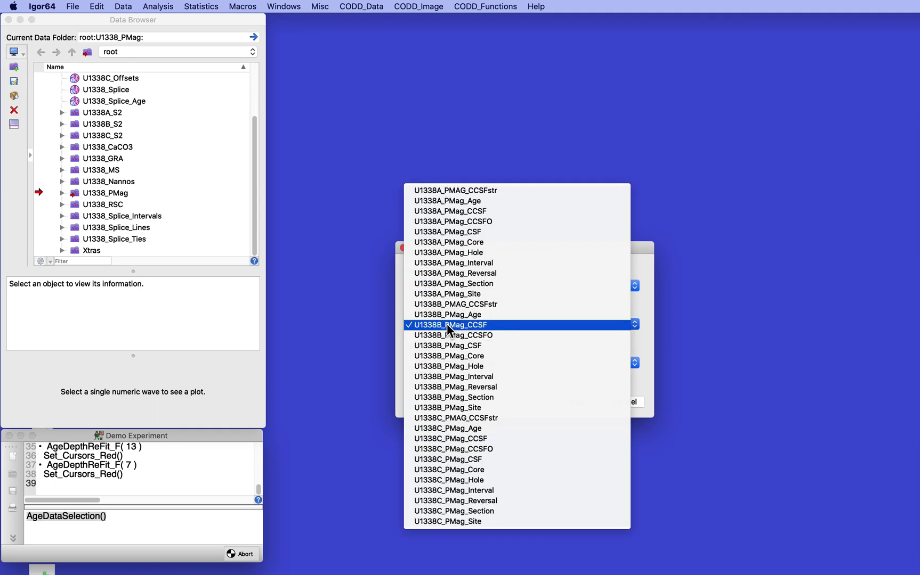
pyautogui.click(451, 439)
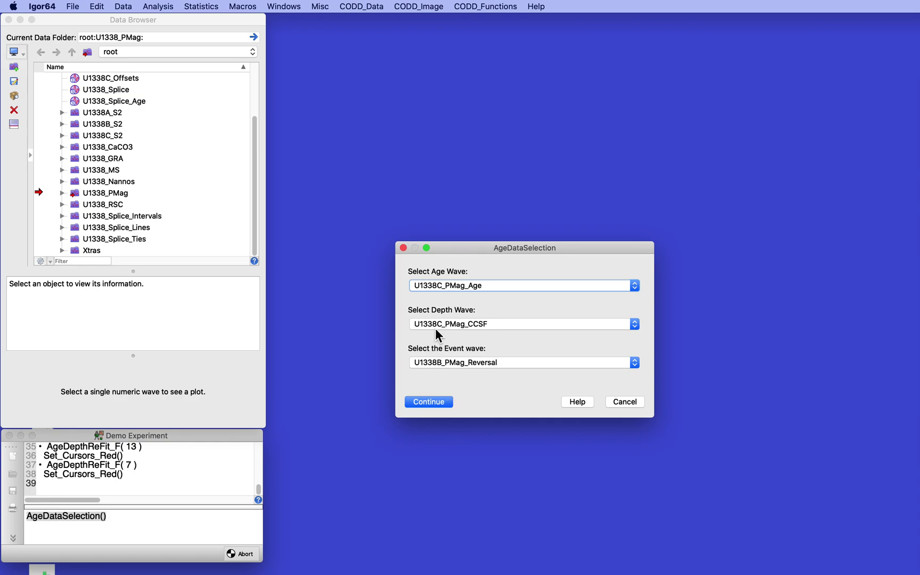
pyautogui.click(441, 361)
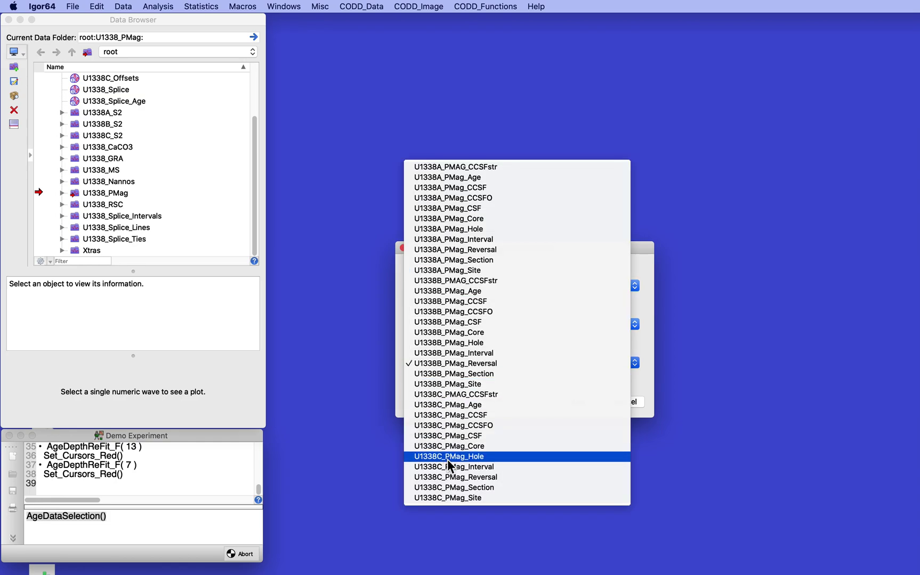
pyautogui.click(452, 480)
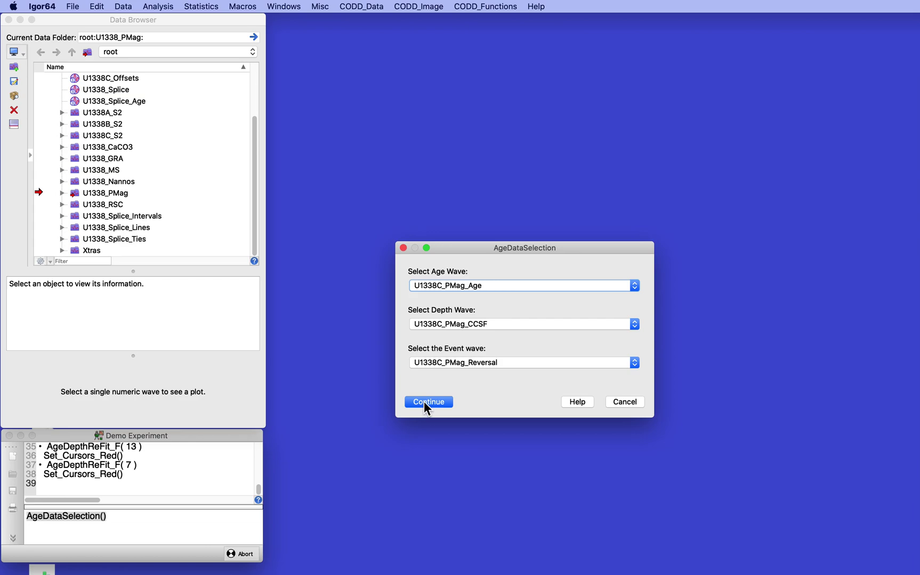
pyautogui.click(424, 400)
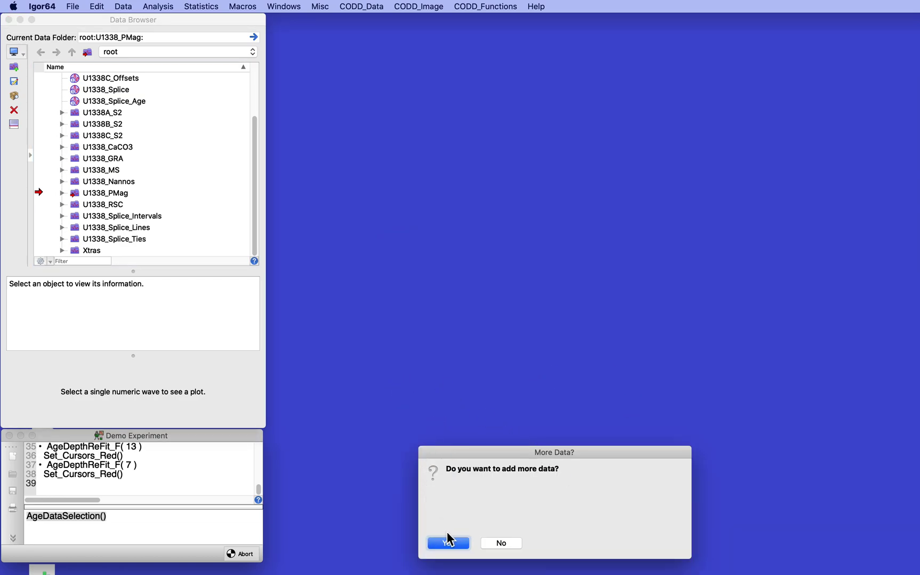
pyautogui.click(509, 544)
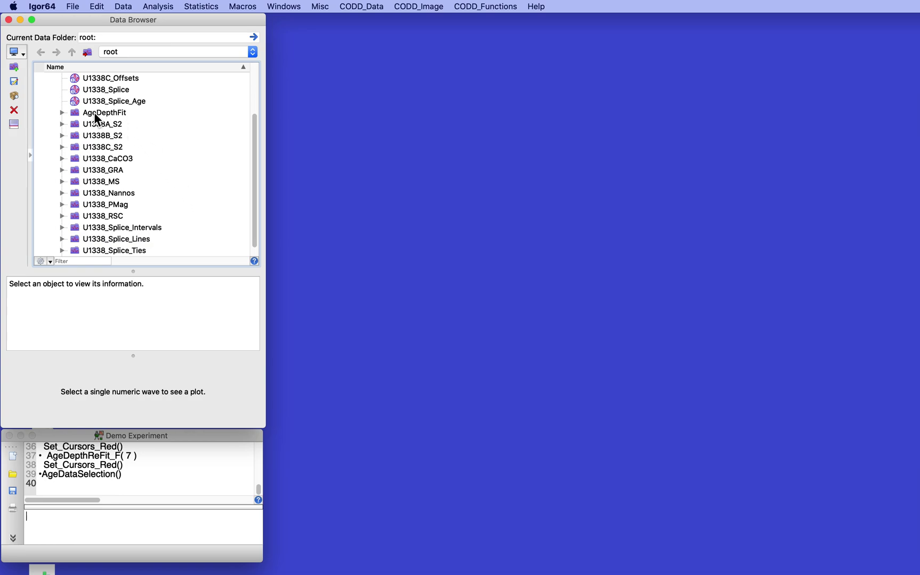
# Step: Expand the AgeDepthFit data folder and start AgeDepthFit for site U1338 with AgeDepthFit as the folder holding the age-depth data
pyautogui.click(61, 112)
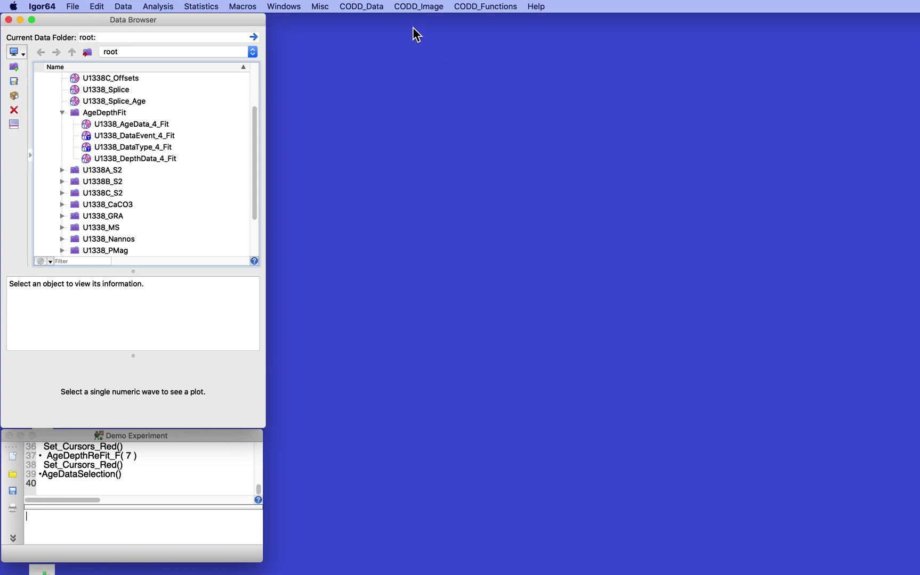
pyautogui.click(362, 6)
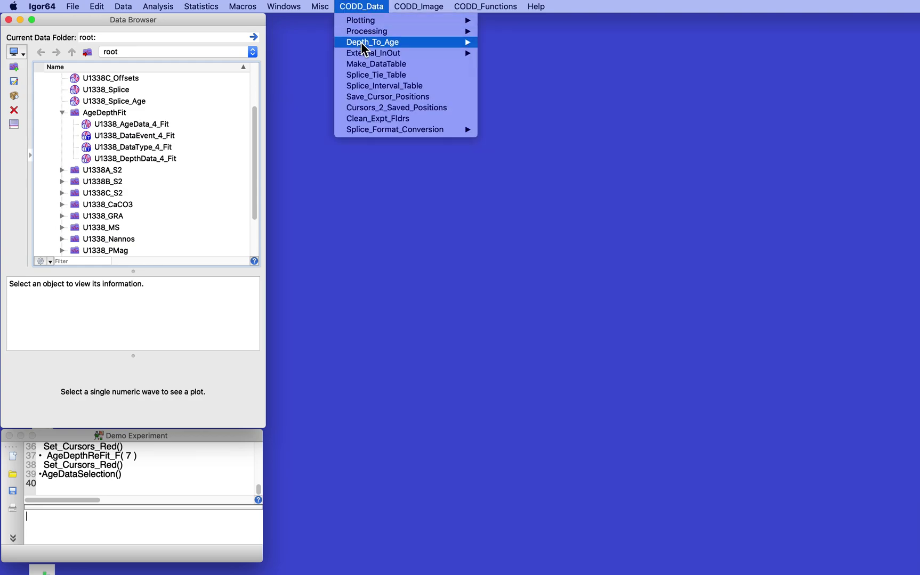
pyautogui.moveTo(364, 44)
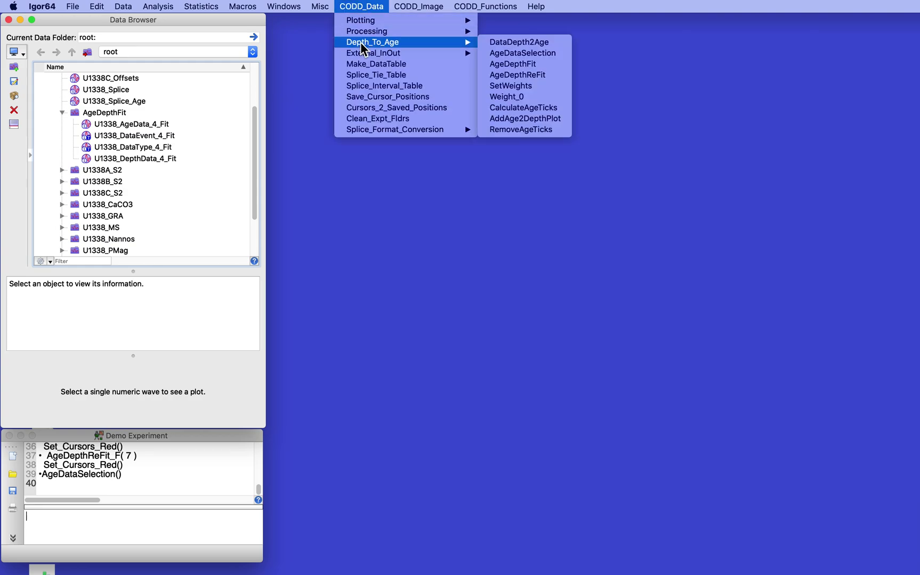
pyautogui.click(521, 63)
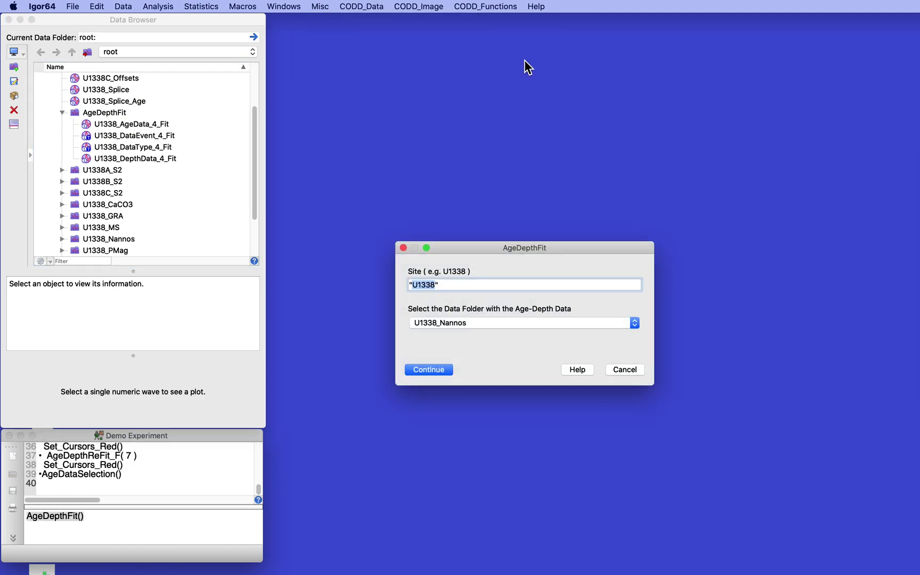
pyautogui.click(450, 323)
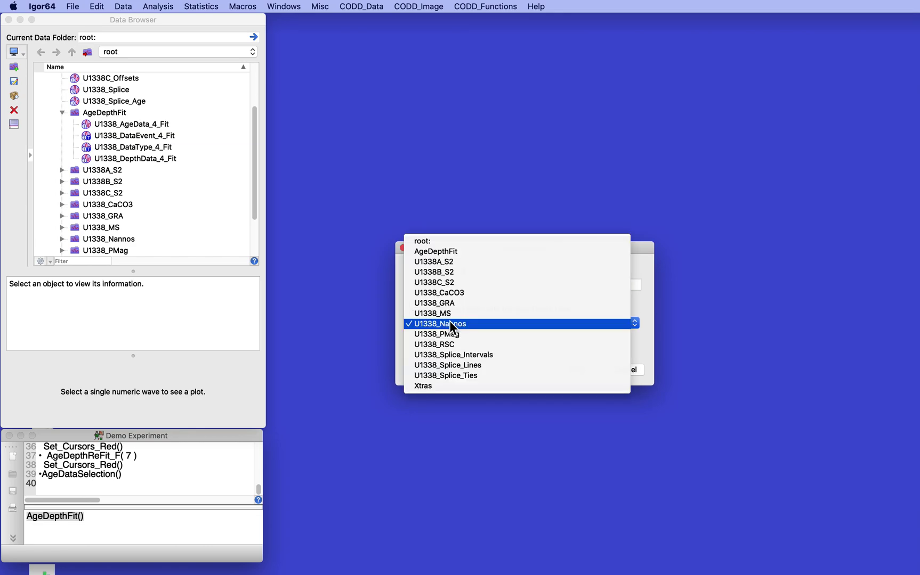
pyautogui.click(441, 252)
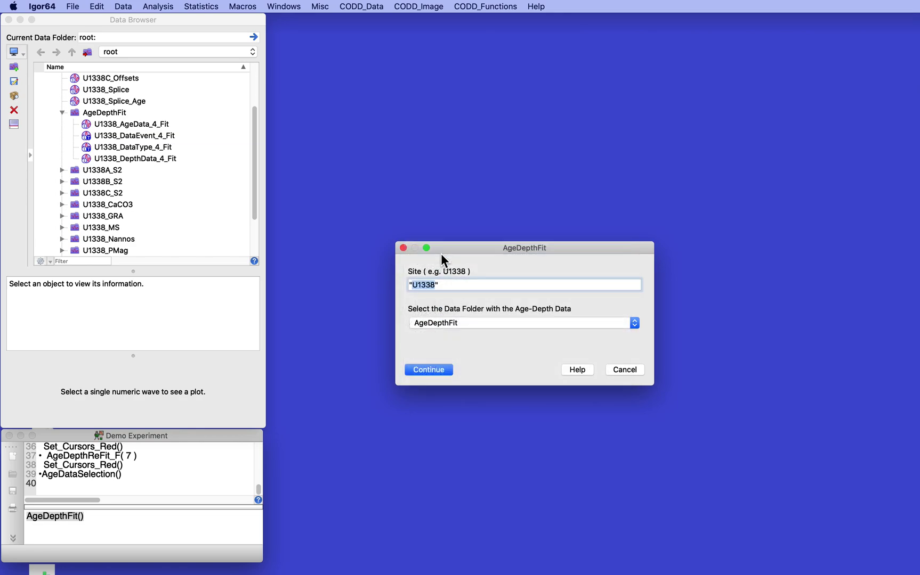
pyautogui.click(436, 370)
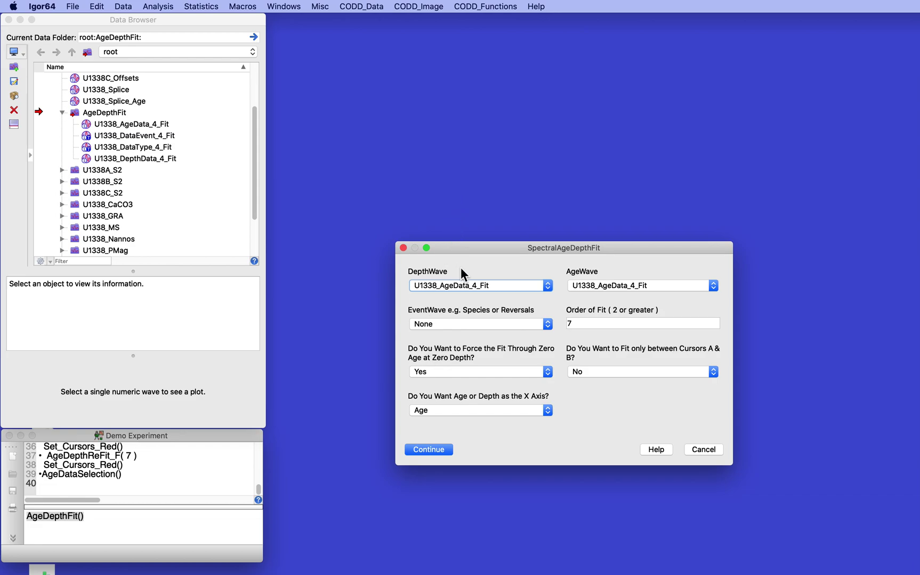
# Step: Run the order 7 fit with depth wave U1338_DepthData_4_Fit and event wave U1338_DataEvent_4_Fit, and move the resulting plot clear of the data table
pyautogui.click(463, 287)
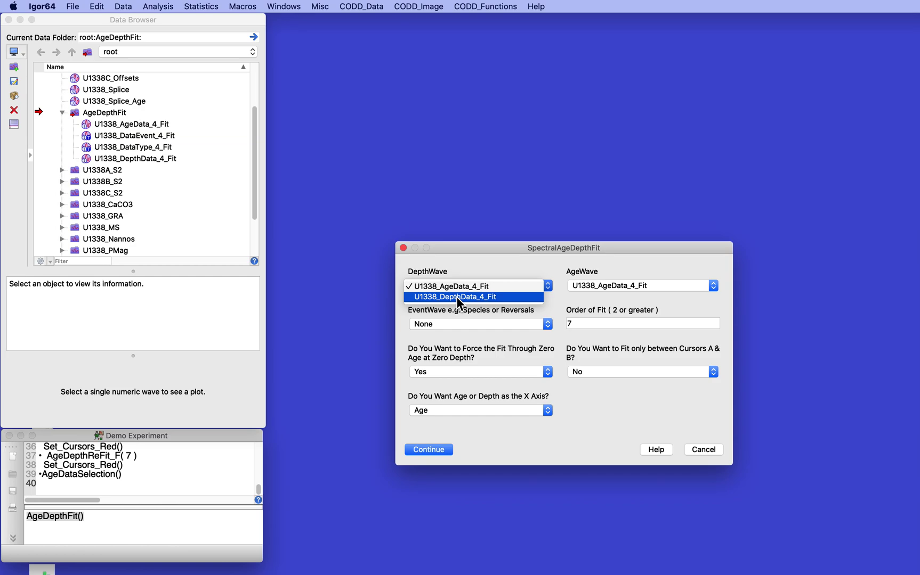
pyautogui.click(456, 297)
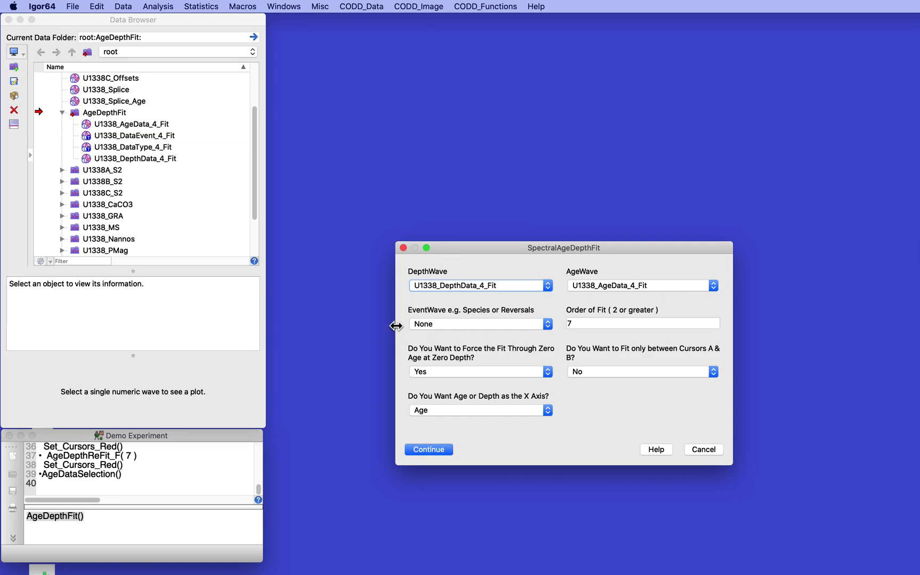
pyautogui.click(466, 323)
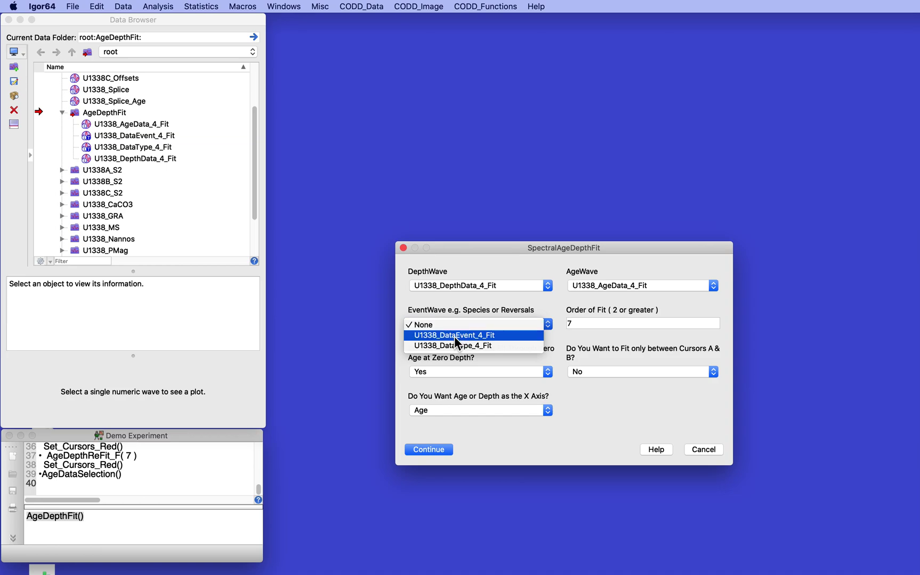
pyautogui.click(454, 336)
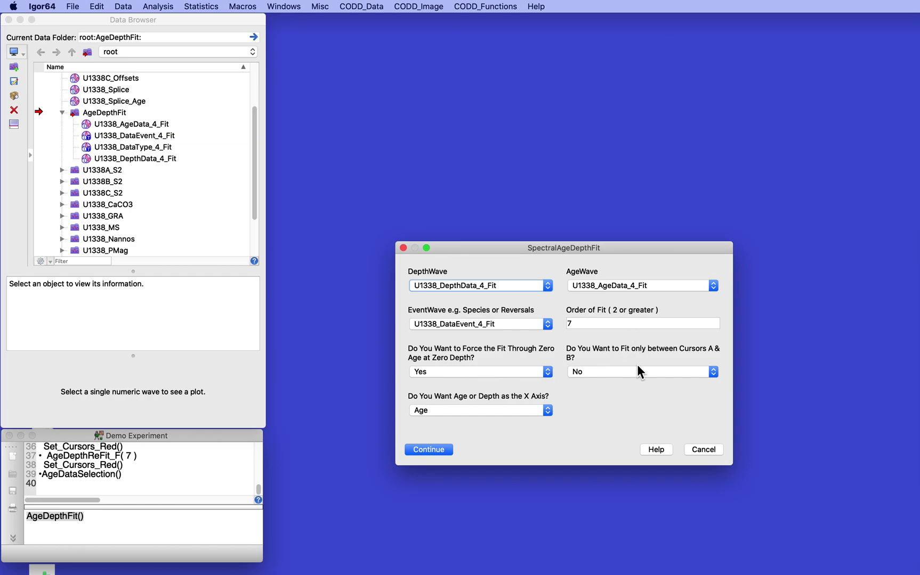
pyautogui.click(428, 450)
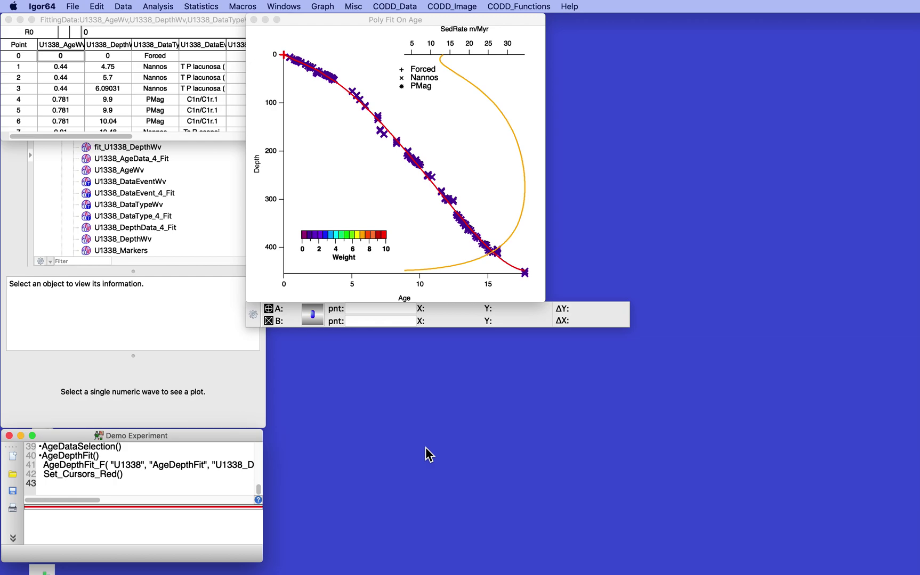
pyautogui.moveTo(311, 17); pyautogui.dragTo(446, 75)
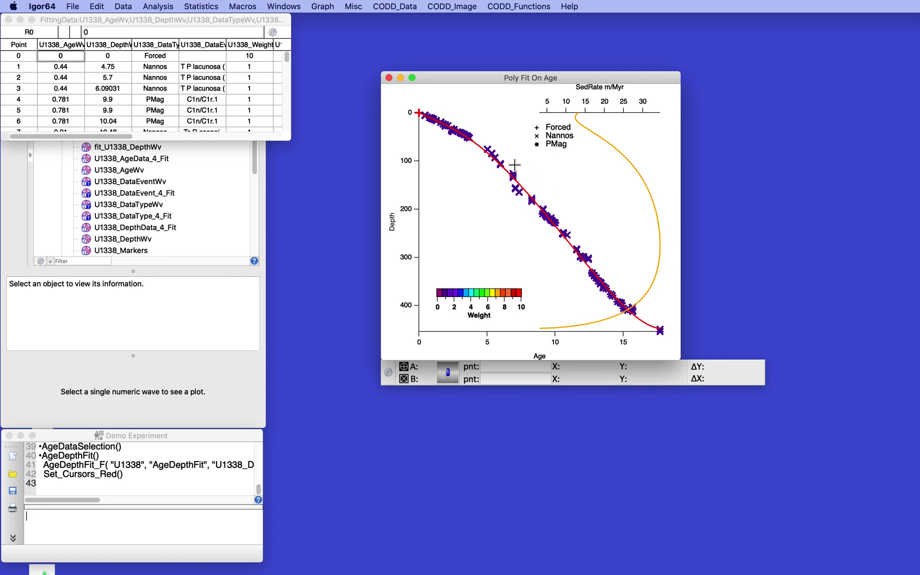
# Step: Examine the data around ages 6 to 11 in the fit plot at enlarged scale, and restore the full axis ranges
pyautogui.moveTo(500, 191); pyautogui.dragTo(577, 245)
pyautogui.click(557, 230)
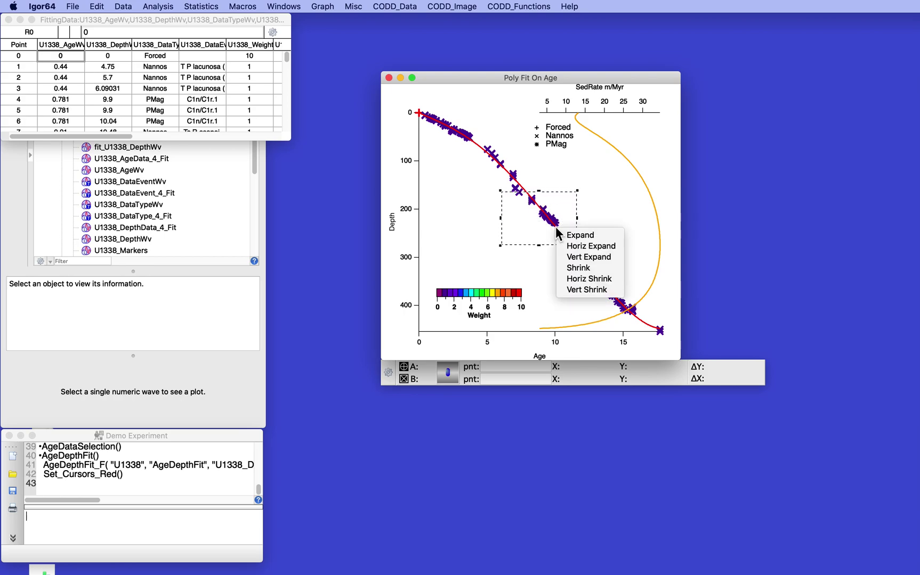
pyautogui.click(571, 234)
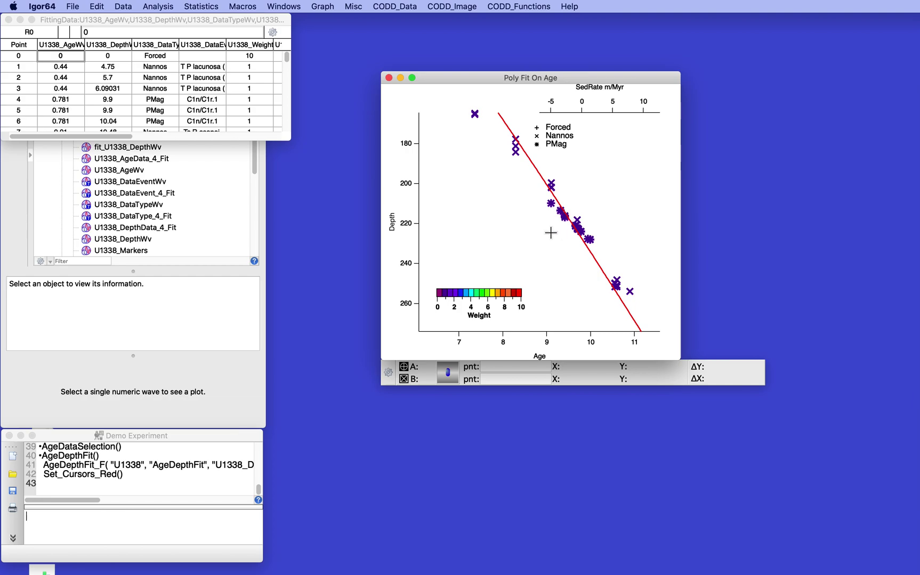
pyautogui.press('super+a')
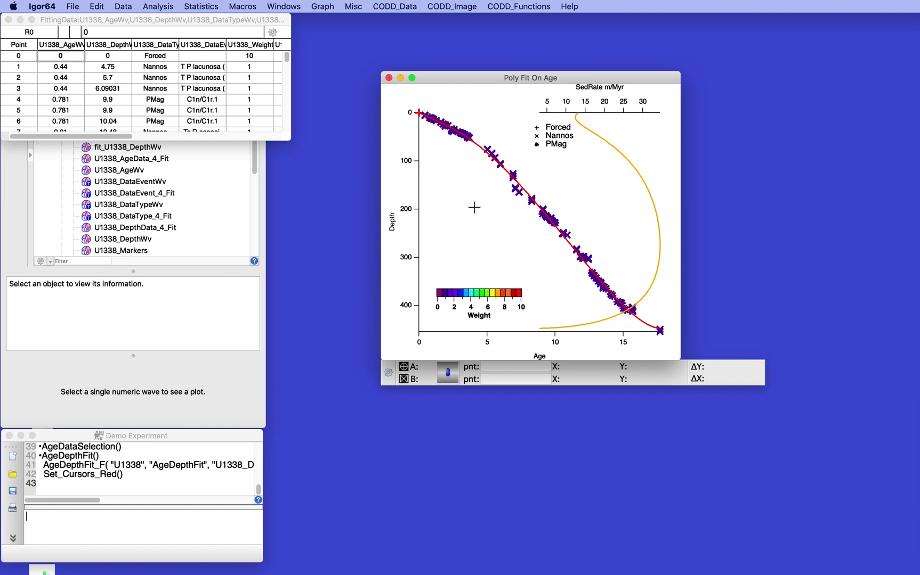
# Step: Enlarge the fitting data table to include the U1338_Markers column, and start SetWeights for site U1338
pyautogui.moveTo(290, 140); pyautogui.dragTo(358, 176)
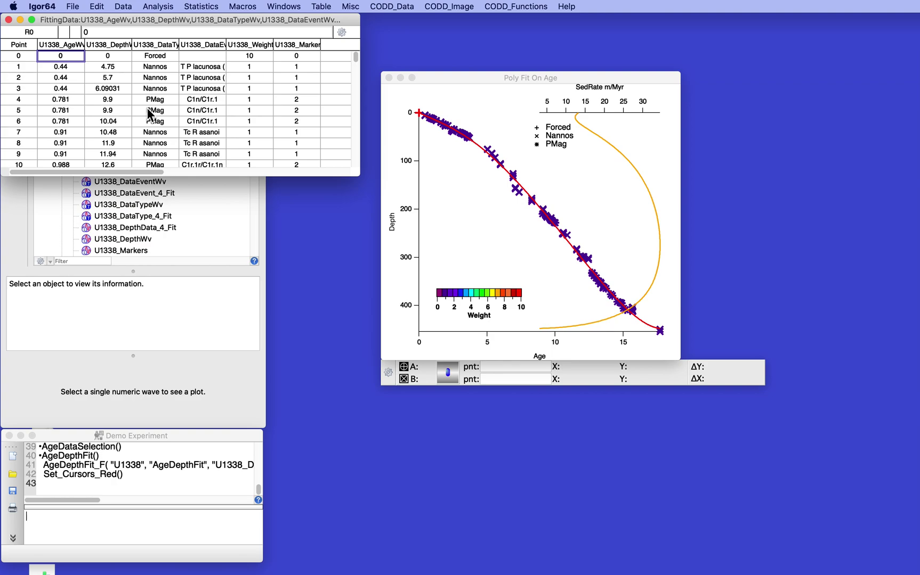
pyautogui.scroll(-1, 150, 113)
pyautogui.click(405, 6)
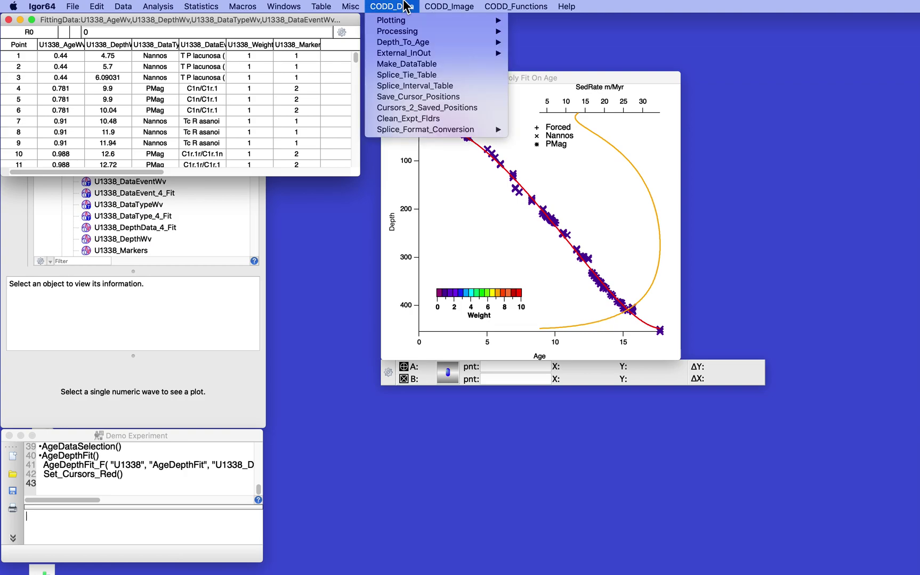
pyautogui.moveTo(400, 45)
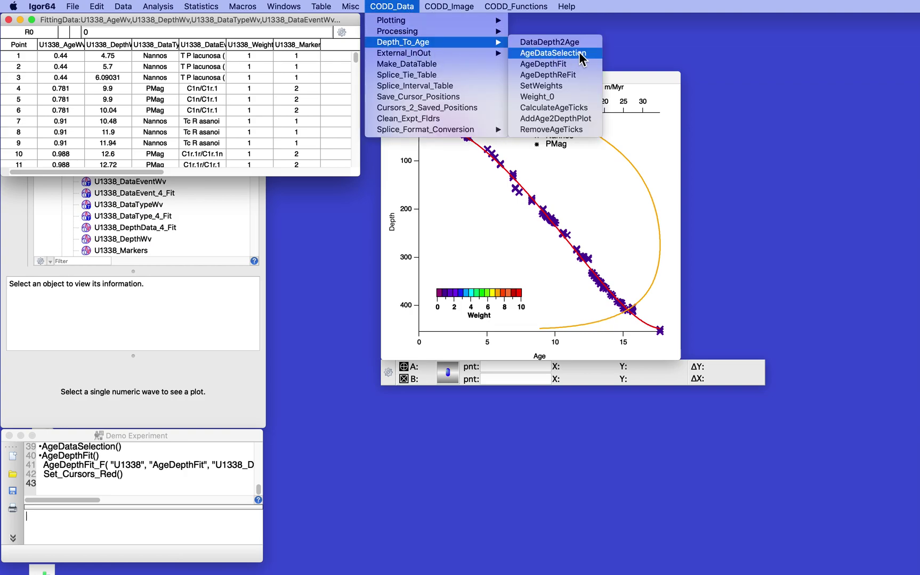
pyautogui.click(536, 88)
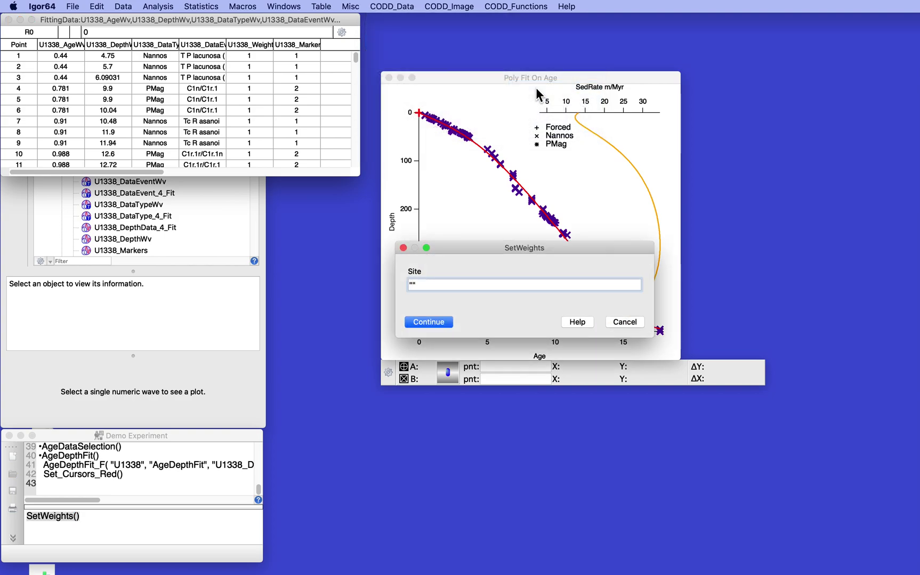
pyautogui.write('U1338')
pyautogui.press('Return')
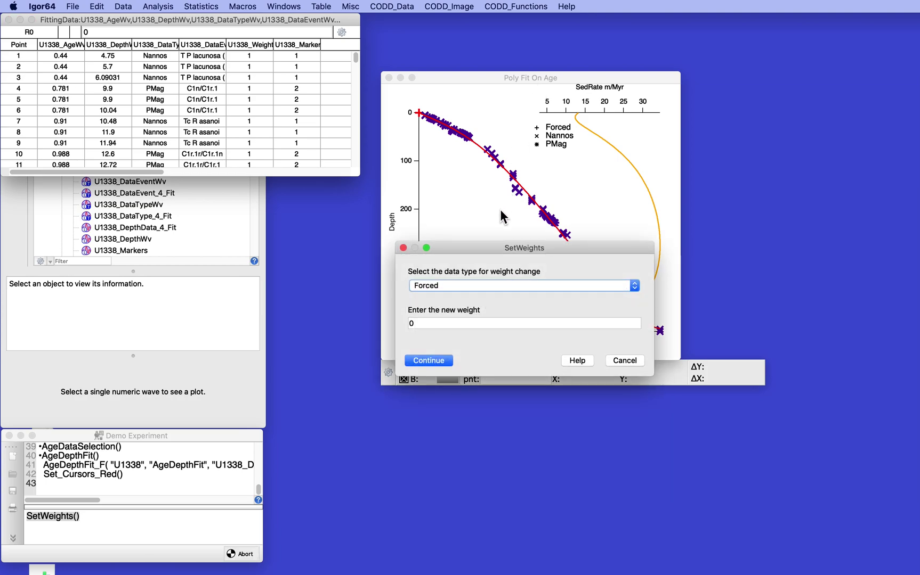
# Step: Assign a new weight of 10 to the PMag data type
pyautogui.click(488, 285)
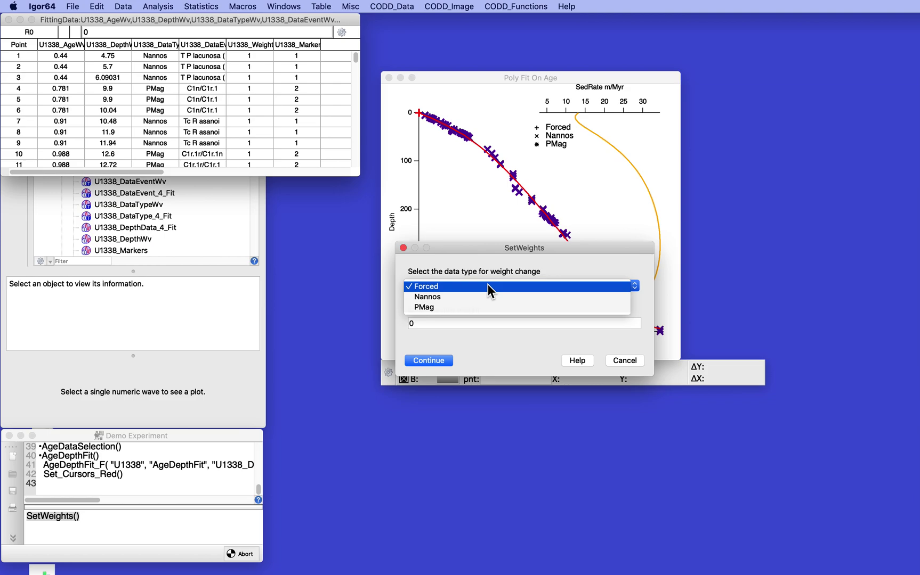
pyautogui.click(485, 307)
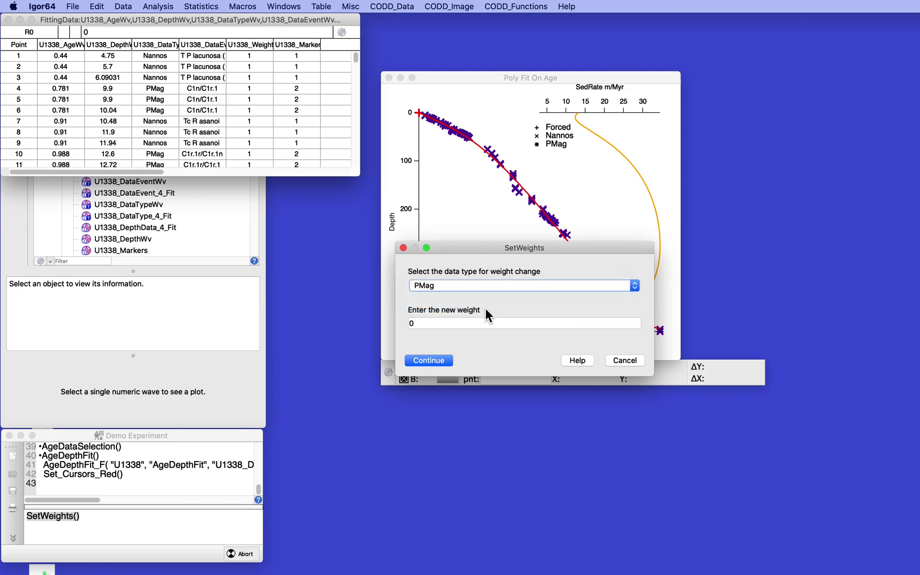
pyautogui.click(410, 323)
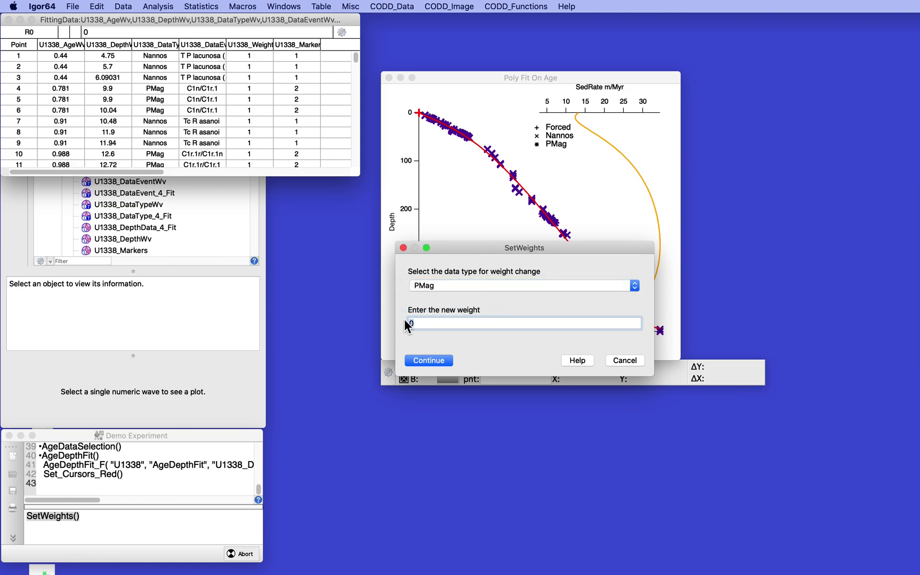
pyautogui.write('10')
pyautogui.click(433, 361)
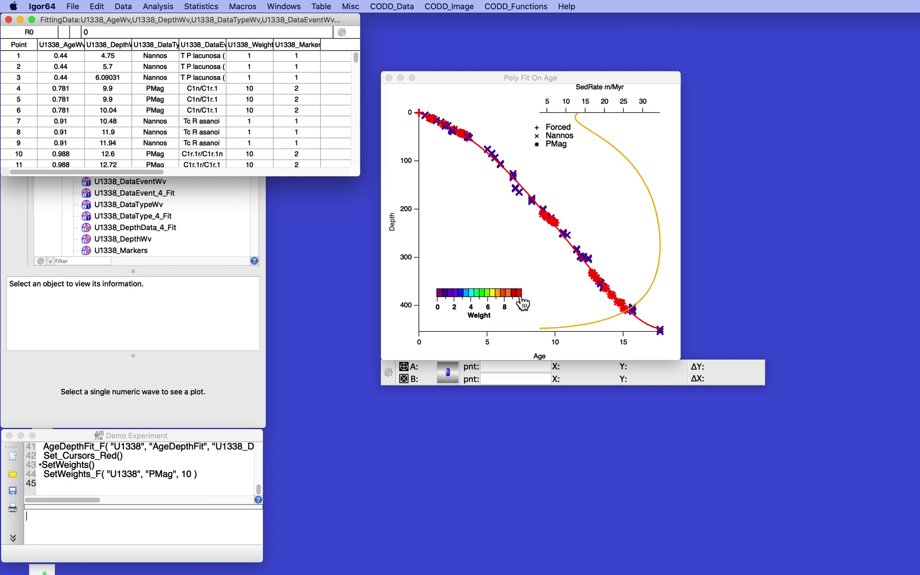
# Step: Reuse the previous SetWeights_F command for U1338 with data type Nannos and weight 5, and run it
pyautogui.click(50, 480)
pyautogui.click(47, 480)
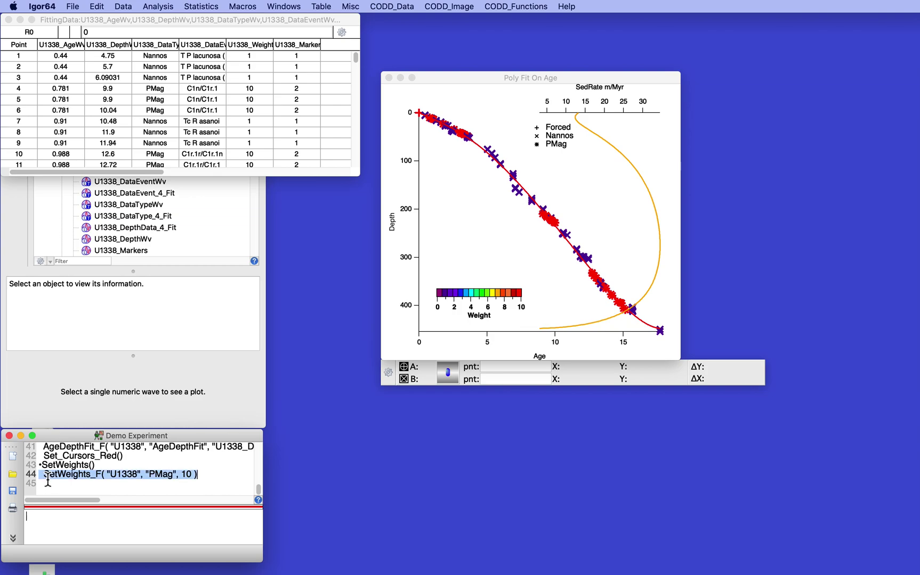
pyautogui.press('Return')
pyautogui.moveTo(137, 520); pyautogui.dragTo(159, 522)
pyautogui.write('Nanno')
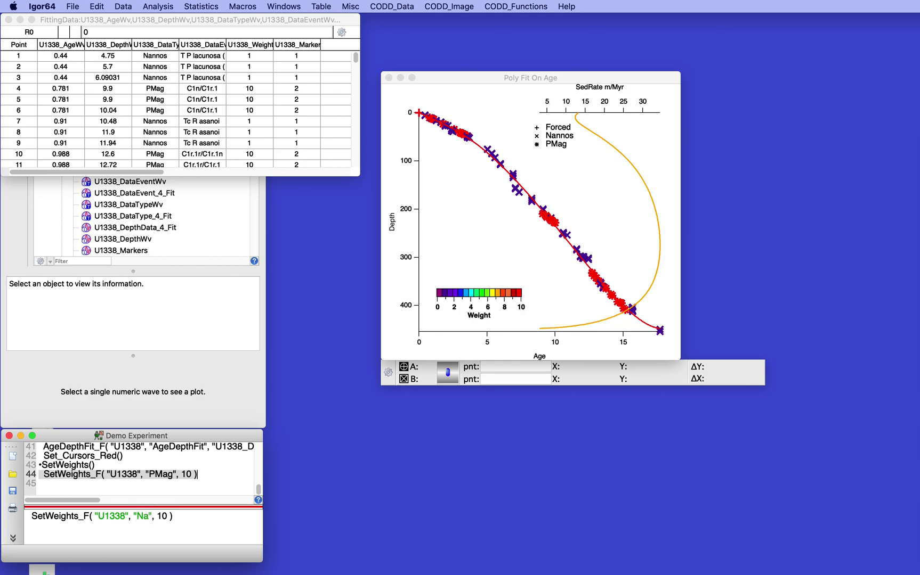
pyautogui.write('s')
pyautogui.doubleClick(185, 520)
pyautogui.write('5')
pyautogui.press('Return')
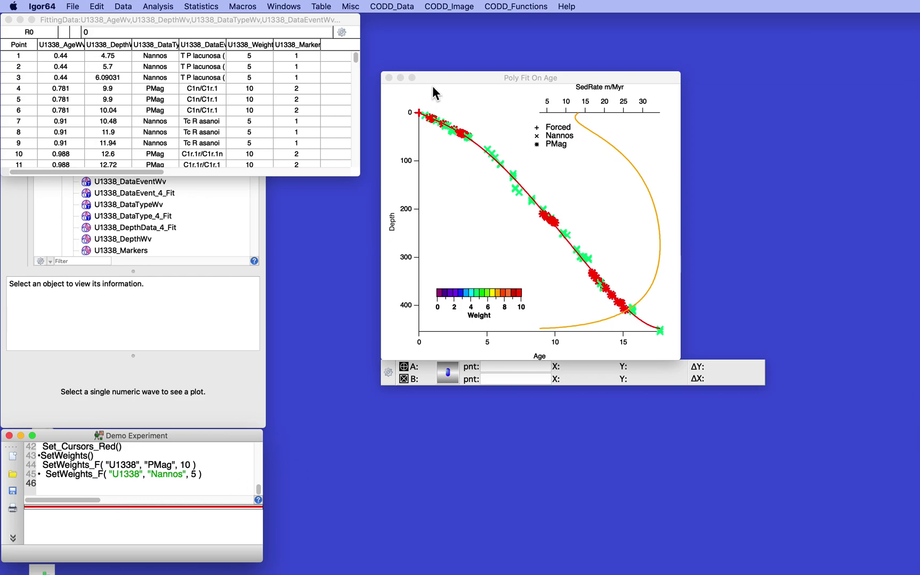
# Step: Refit the age-depth curve with AgeDepthReFit using an order of fit of 7
pyautogui.click(388, 6)
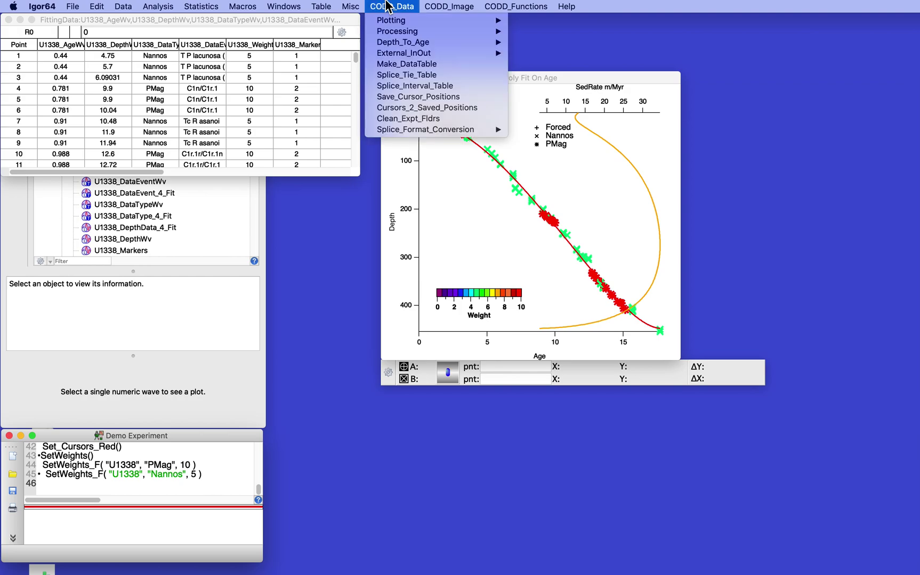
pyautogui.moveTo(394, 42)
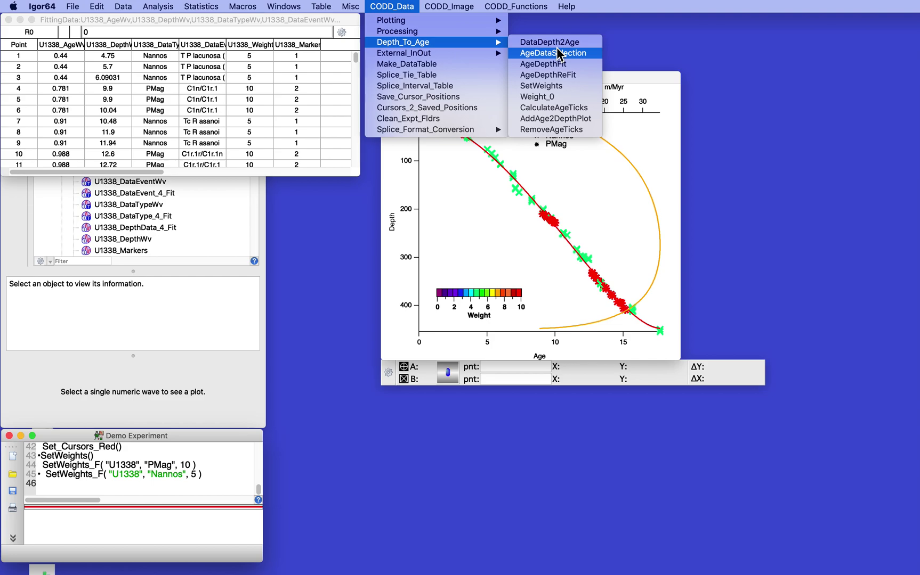
pyautogui.click(550, 74)
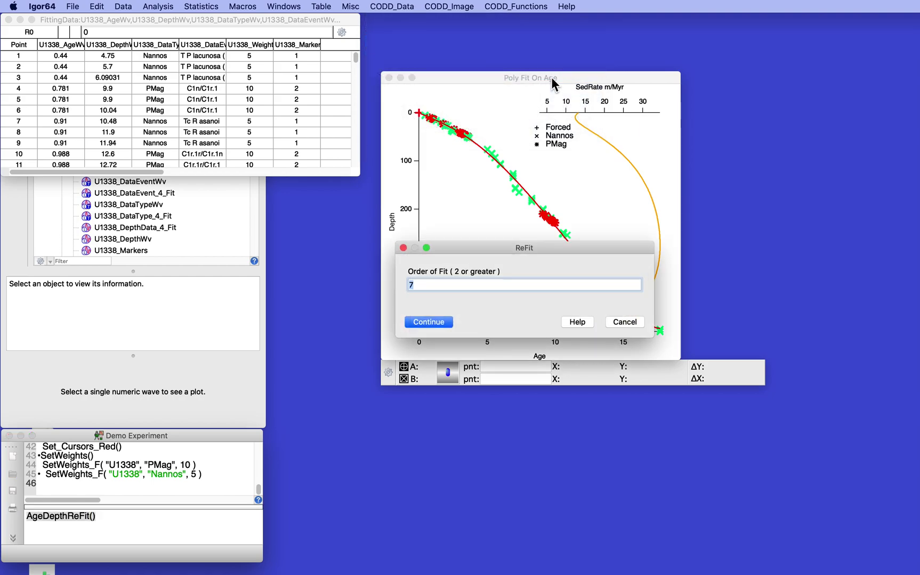
pyautogui.click(429, 322)
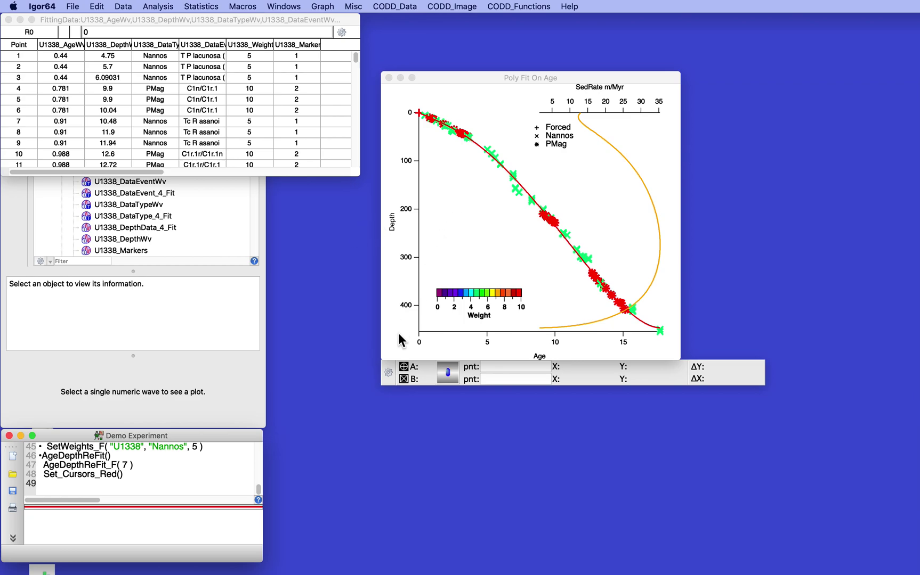
# Step: Place cursor A on the Nannos outlier at age 7.36, depth 164.41, and set its weight to zero with Weight_0
pyautogui.moveTo(403, 372); pyautogui.dragTo(520, 193)
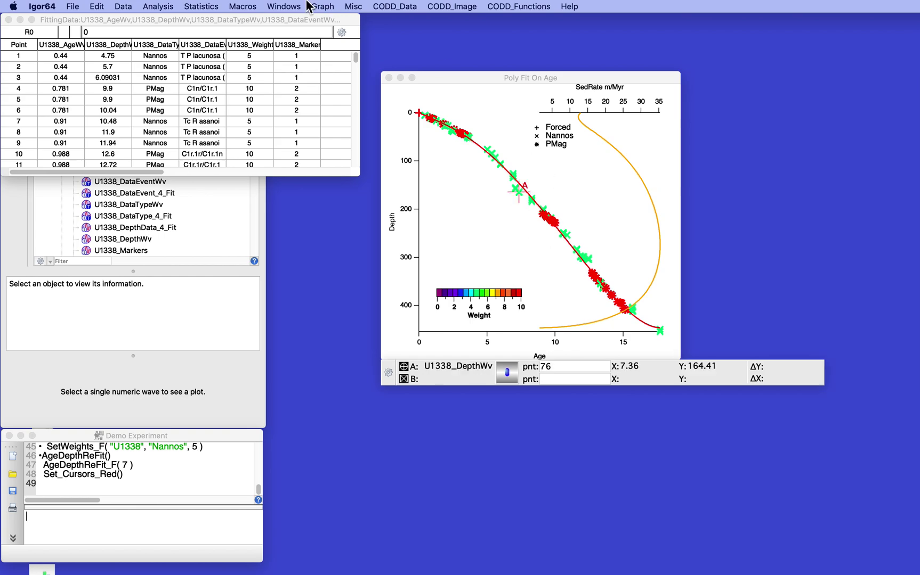
pyautogui.click(379, 6)
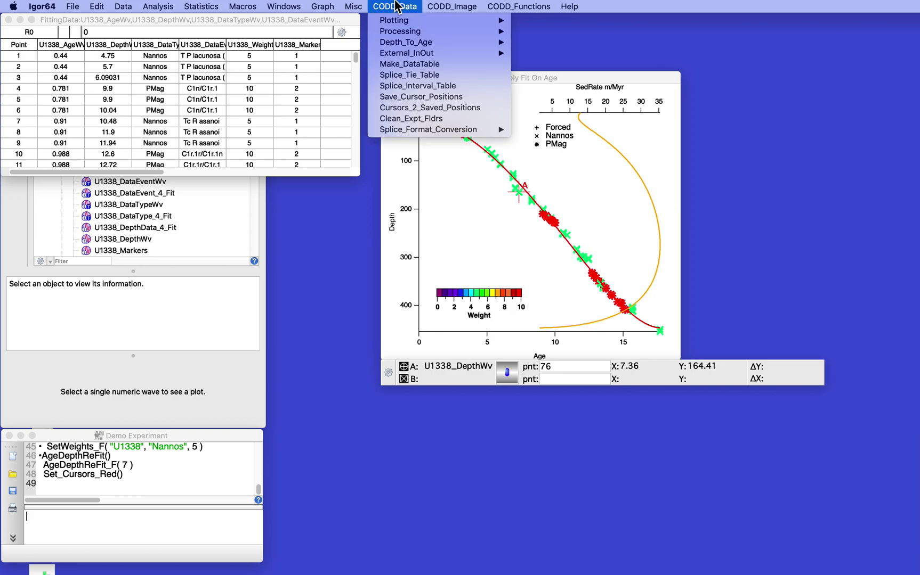
pyautogui.moveTo(397, 45)
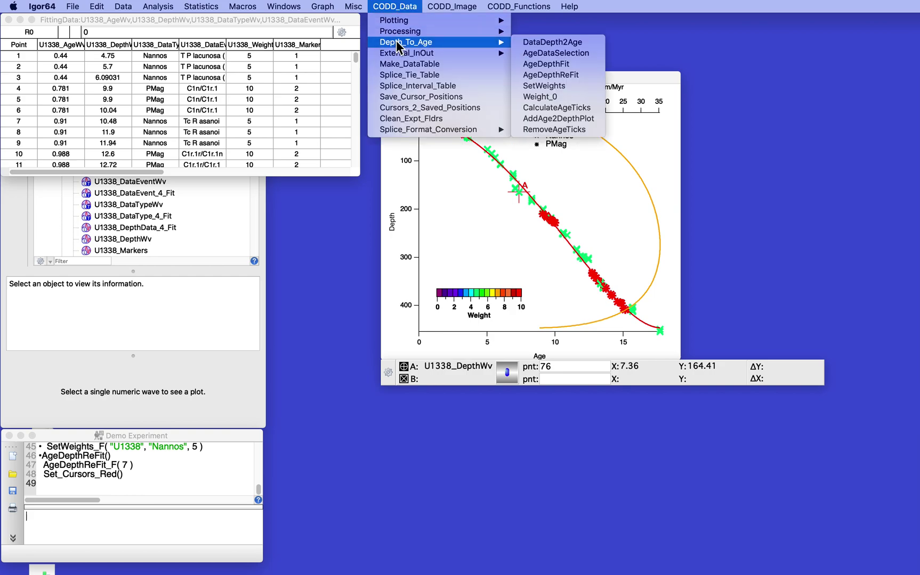
pyautogui.click(542, 97)
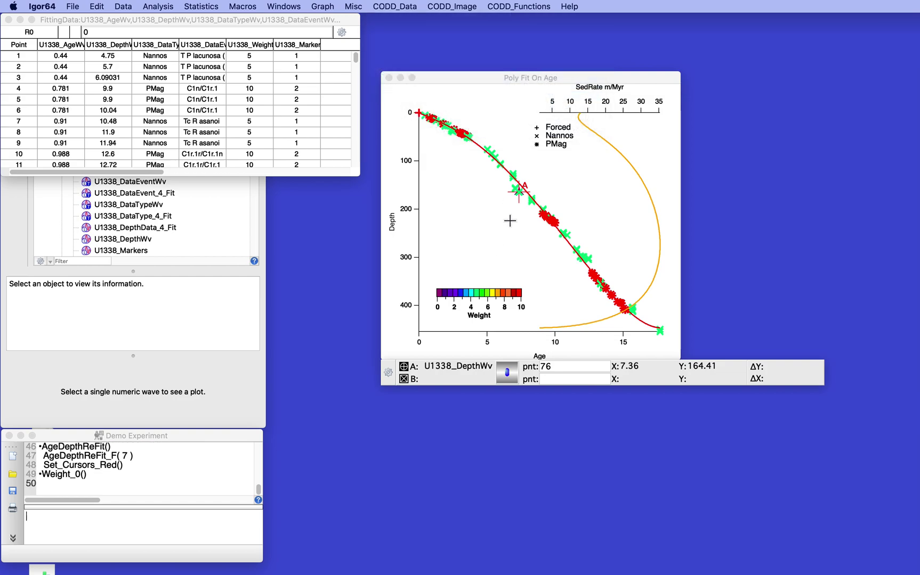
# Step: Enlarge the plot around the outliers, move cursor A to the point at age 7.07, depth 155.19, and run Weight_0 again
pyautogui.moveTo(519, 197); pyautogui.dragTo(545, 202)
pyautogui.click(545, 201)
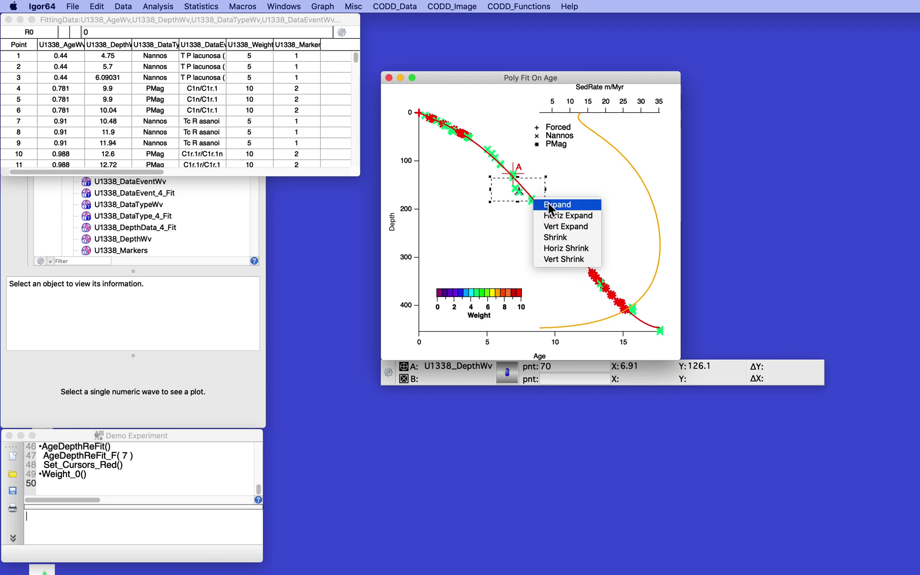
pyautogui.click(550, 201)
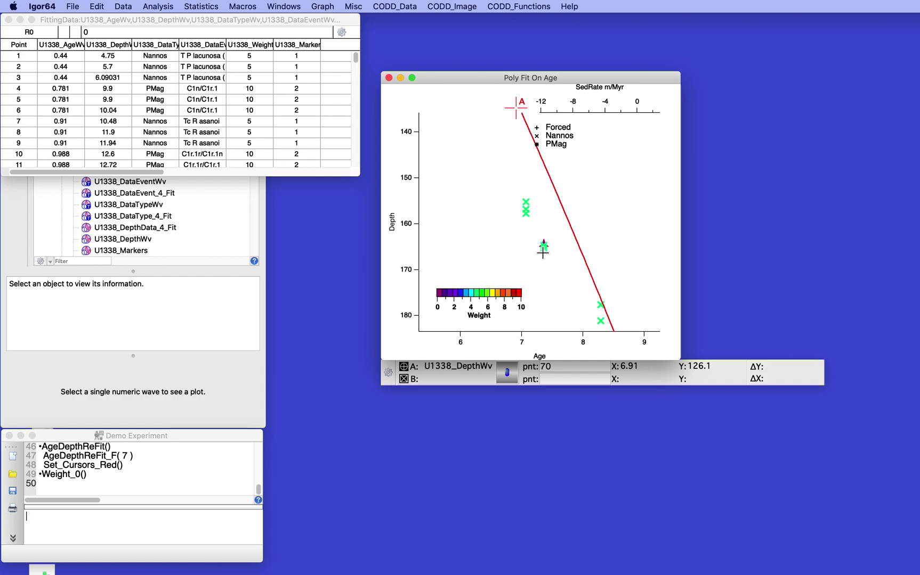
pyautogui.moveTo(516, 108); pyautogui.dragTo(525, 202)
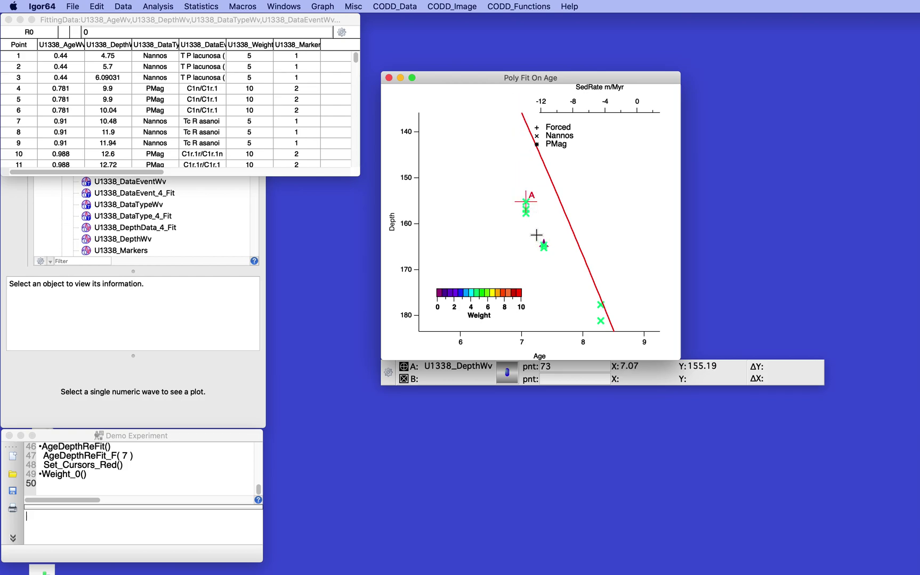
pyautogui.click(41, 475)
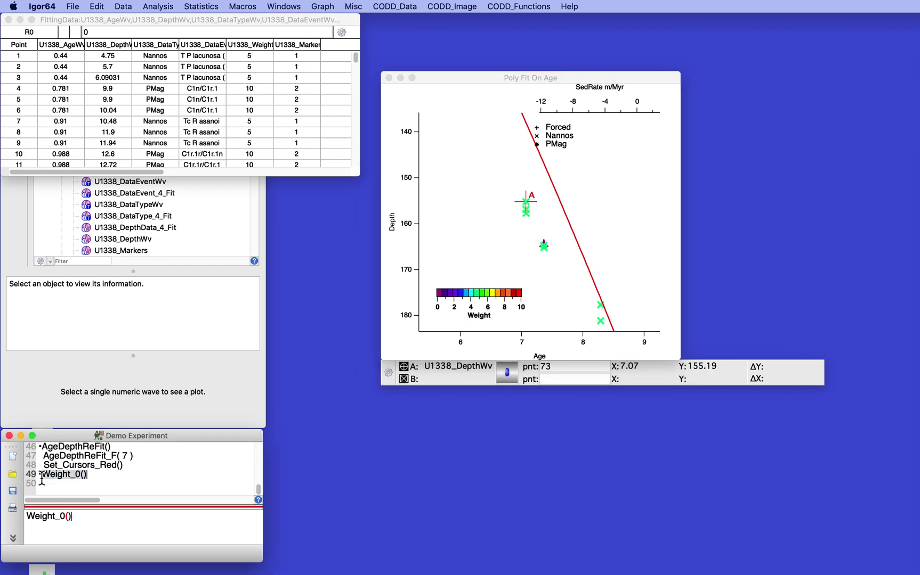
pyautogui.press('Return')
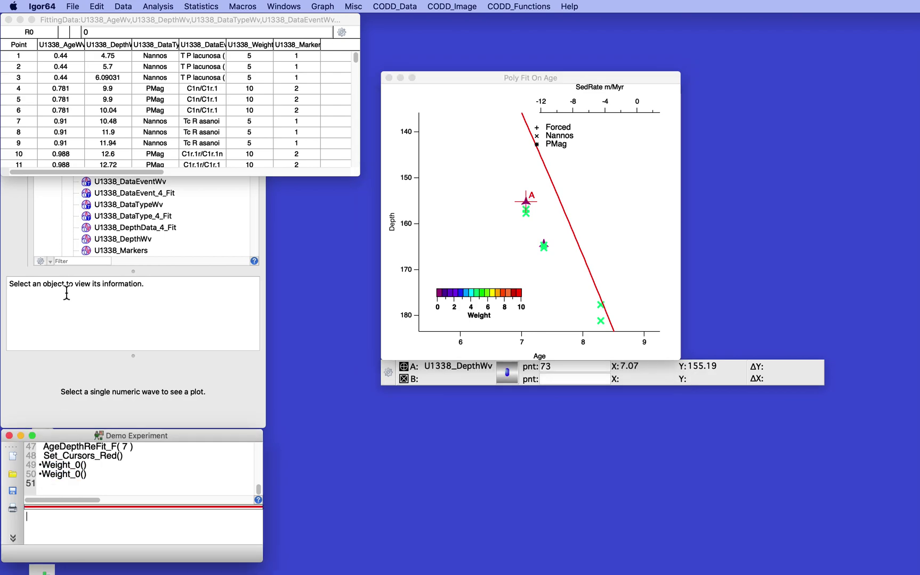